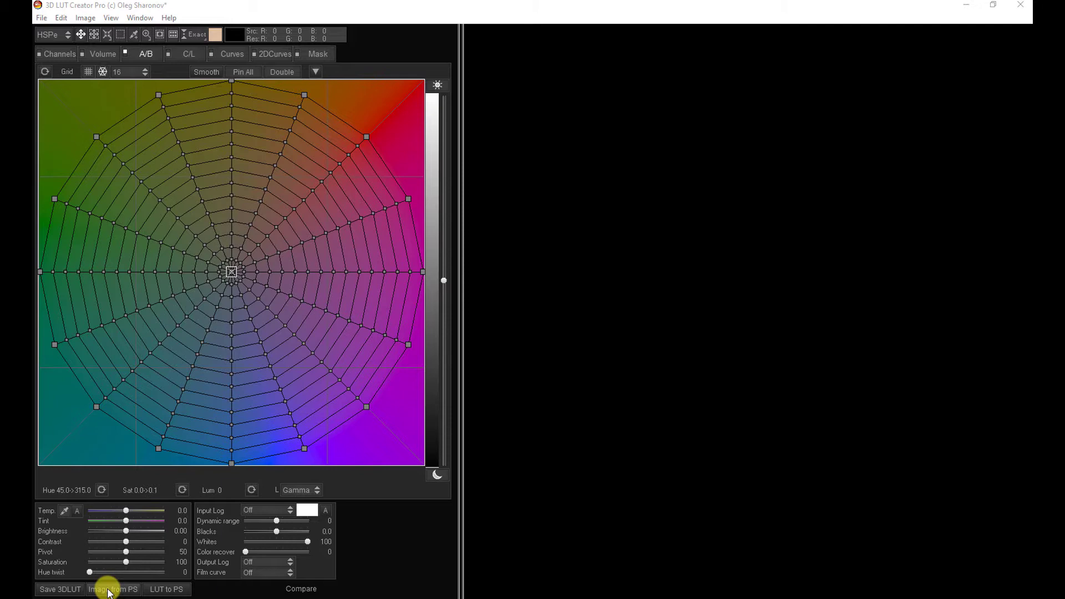
Import the open autumn forest photo from Photoshop with Image from PS.
left_click(108, 591)
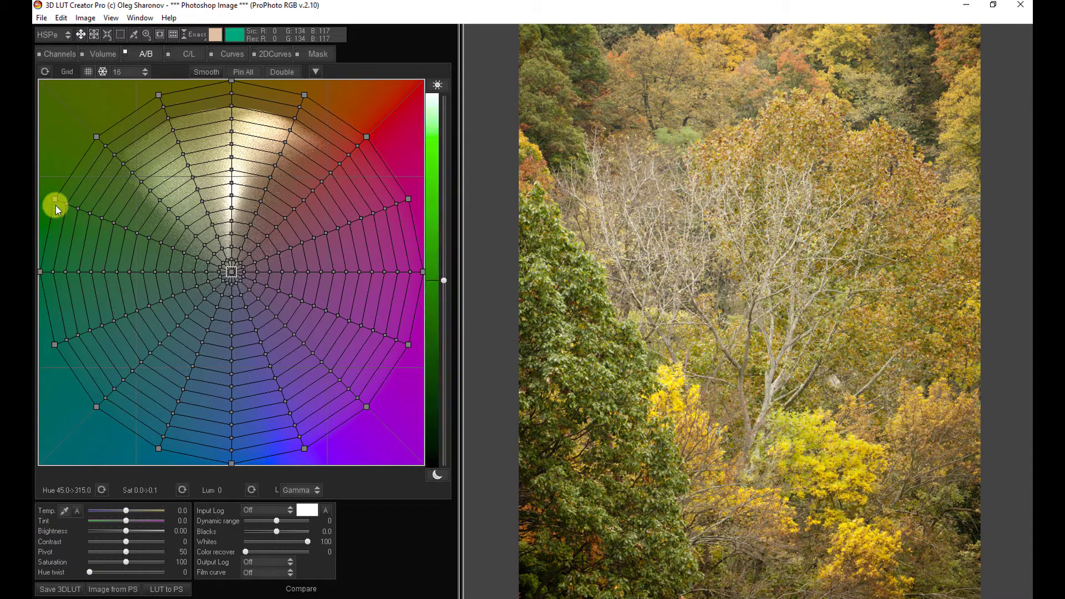
Load the treesfinal.cube preset from the 3DLC LUTS folder onto the forest photo.
left_click(42, 20)
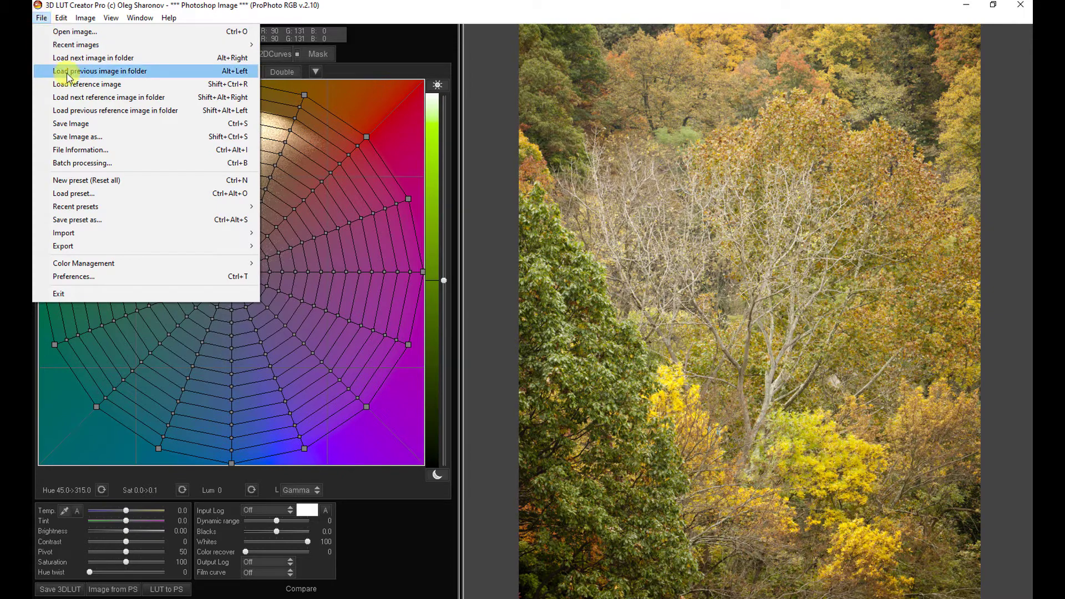
left_click(95, 196)
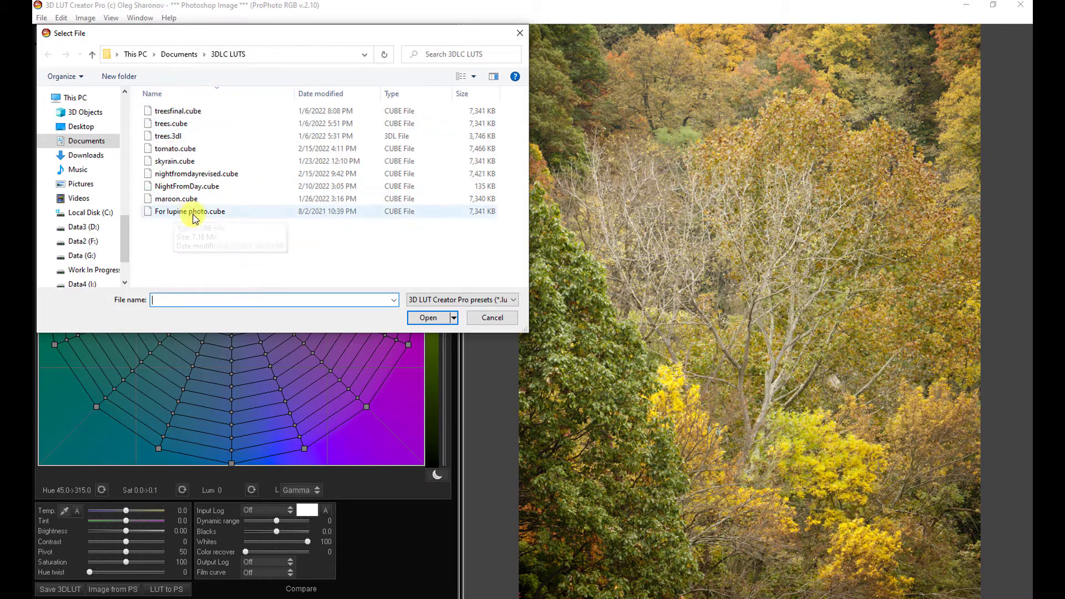
left_click(197, 114)
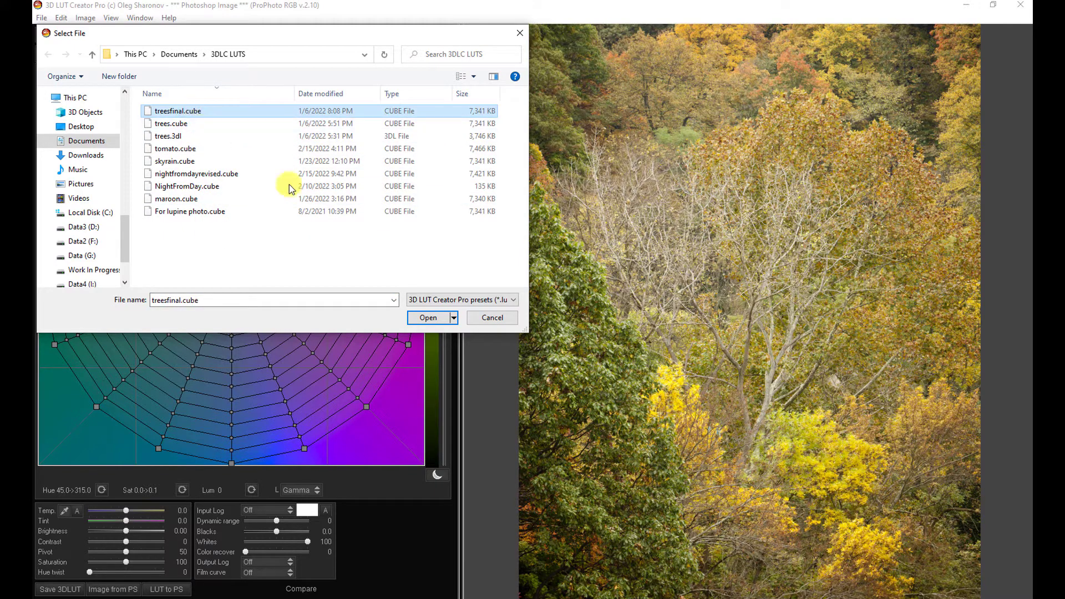
left_click(427, 317)
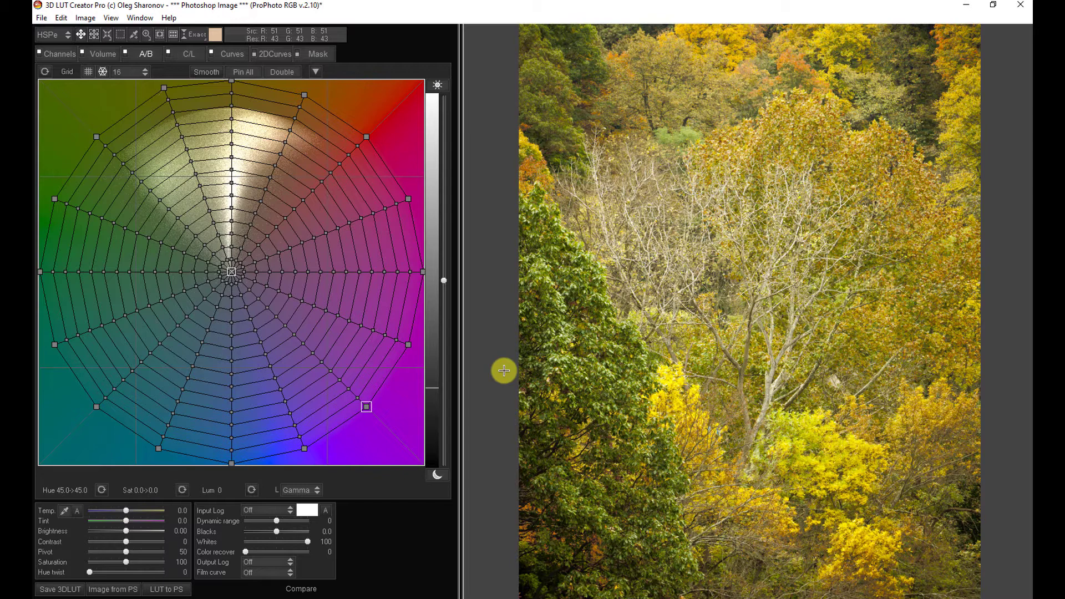
key("c")
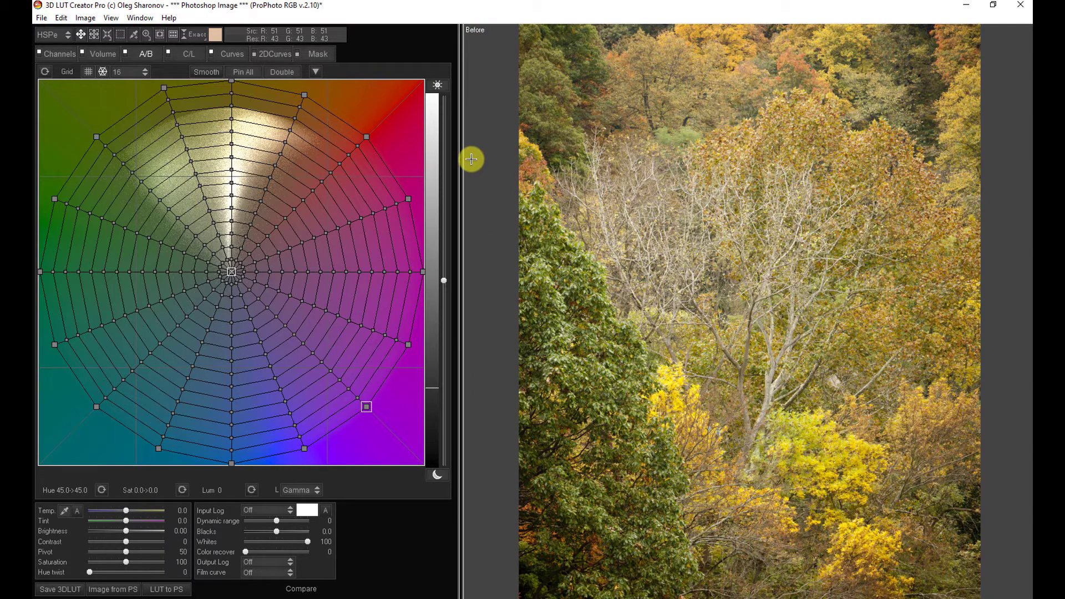
key("c")
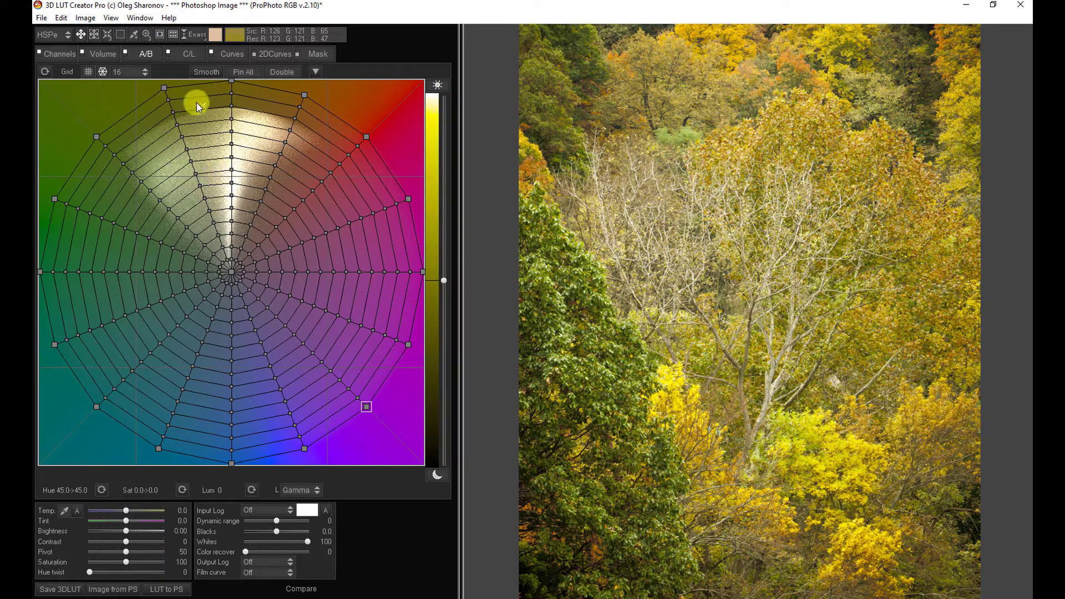
Lift the upper luminance curve and pull its lower point down for stronger contrast.
left_click(99, 53)
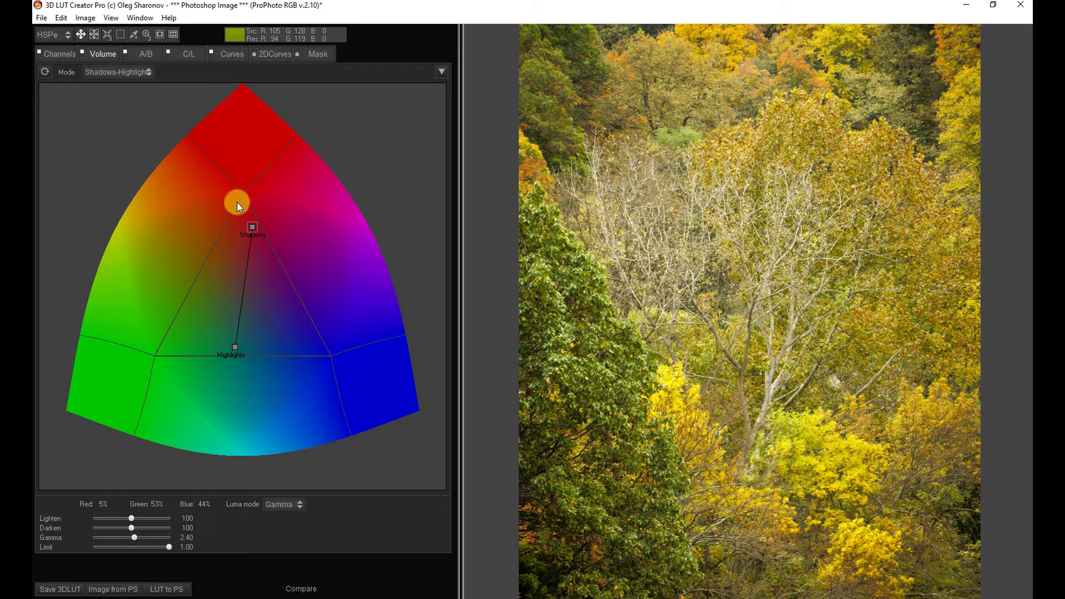
left_click(53, 51)
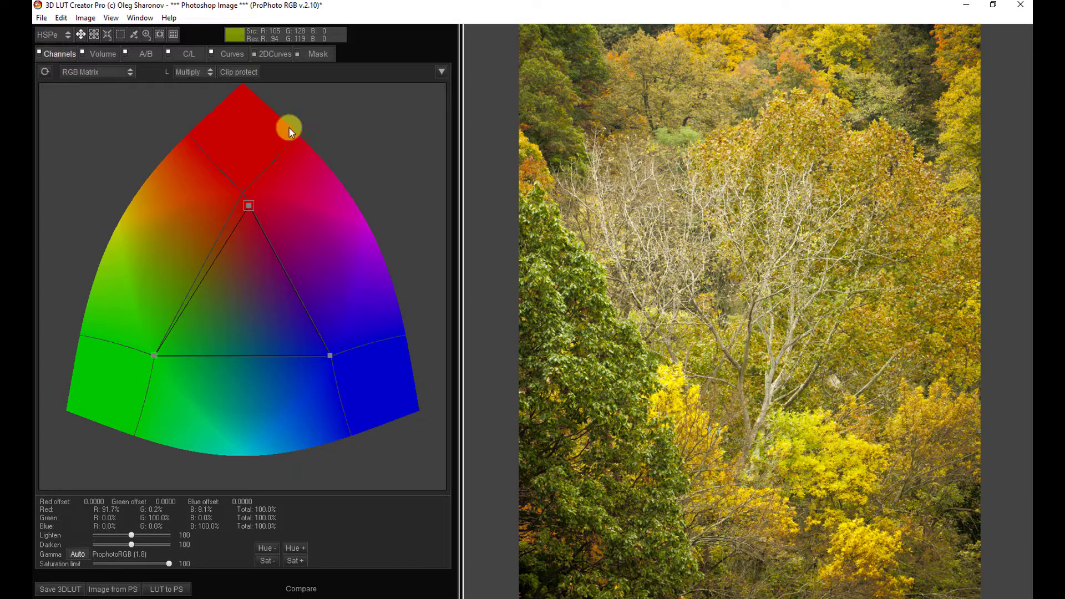
left_click(234, 56)
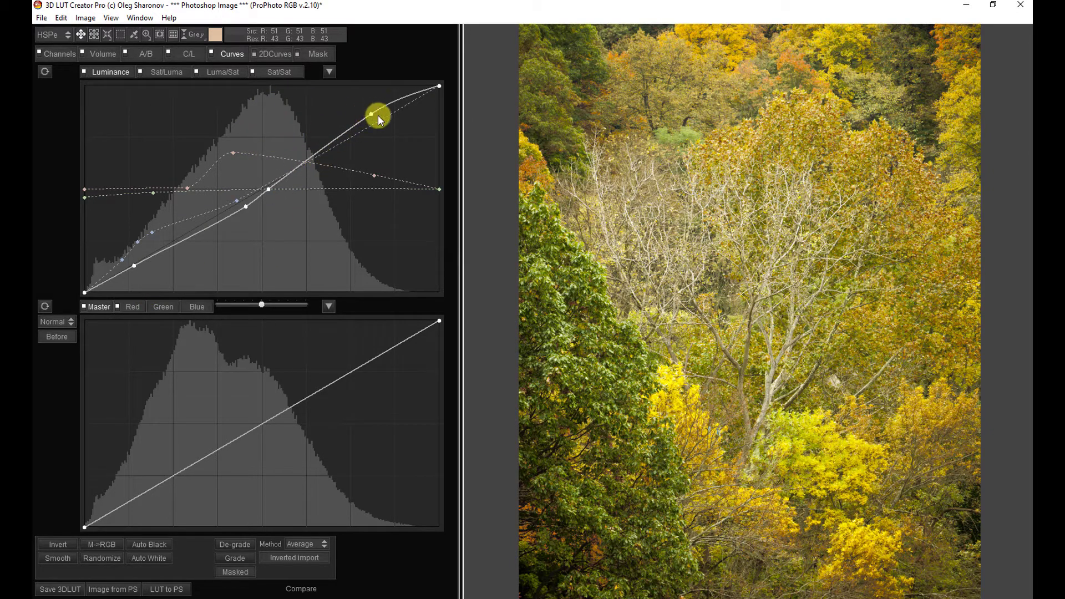
left_click_drag(371, 112, 353, 105)
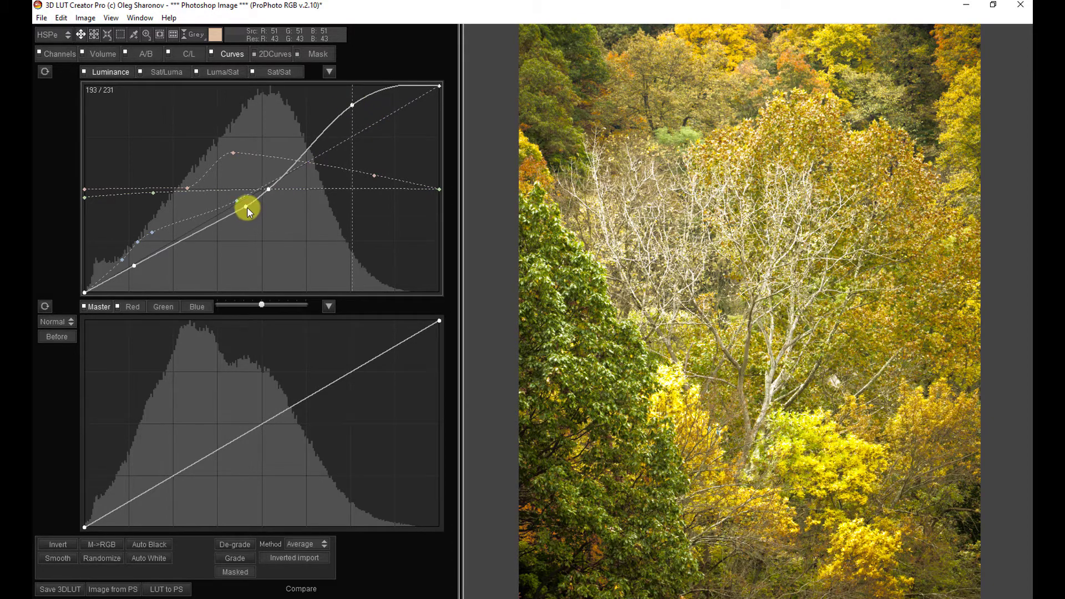
mouse_move(247, 209)
left_mouse_down()
mouse_move(259, 241)
mouse_move(248, 230)
left_mouse_up()
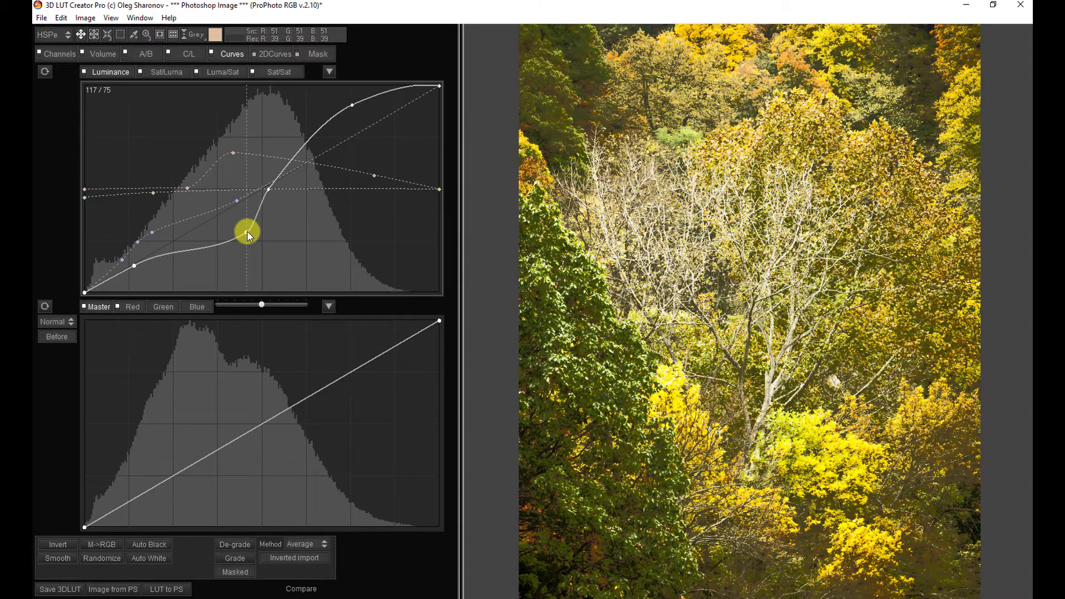
left_click(43, 19)
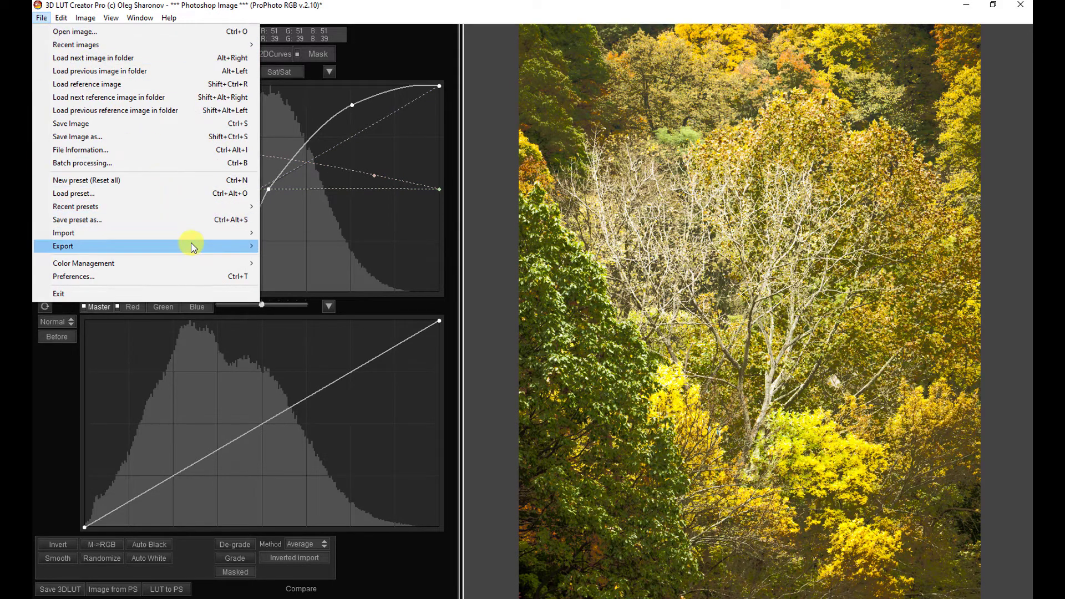
Export the current grade as 3D LUT file 'treesfinal modified.cube' in 3DLC LUTS.
mouse_move(192, 246)
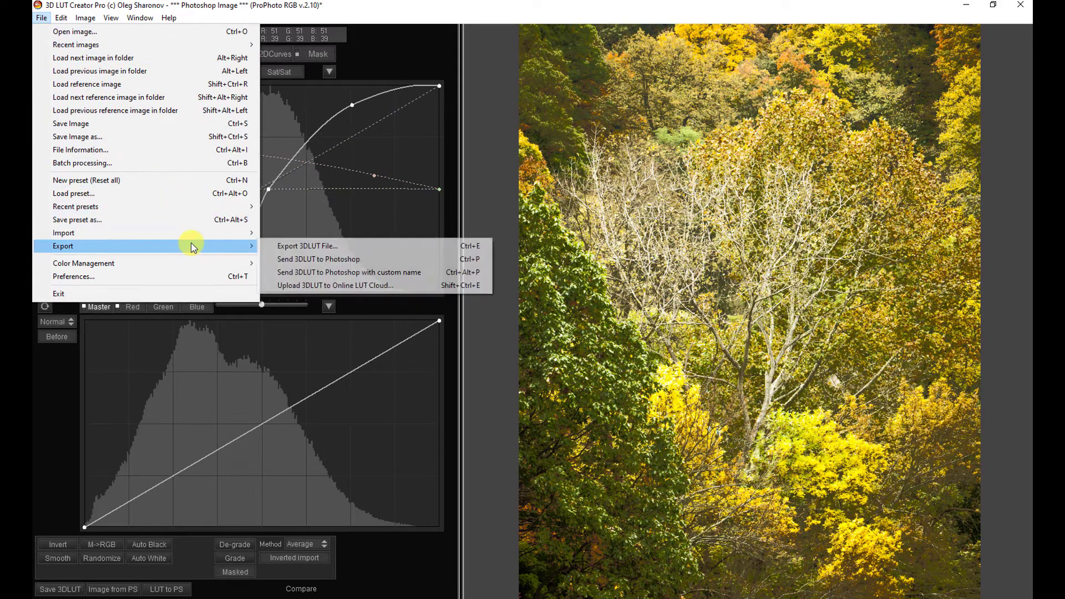
left_click(295, 245)
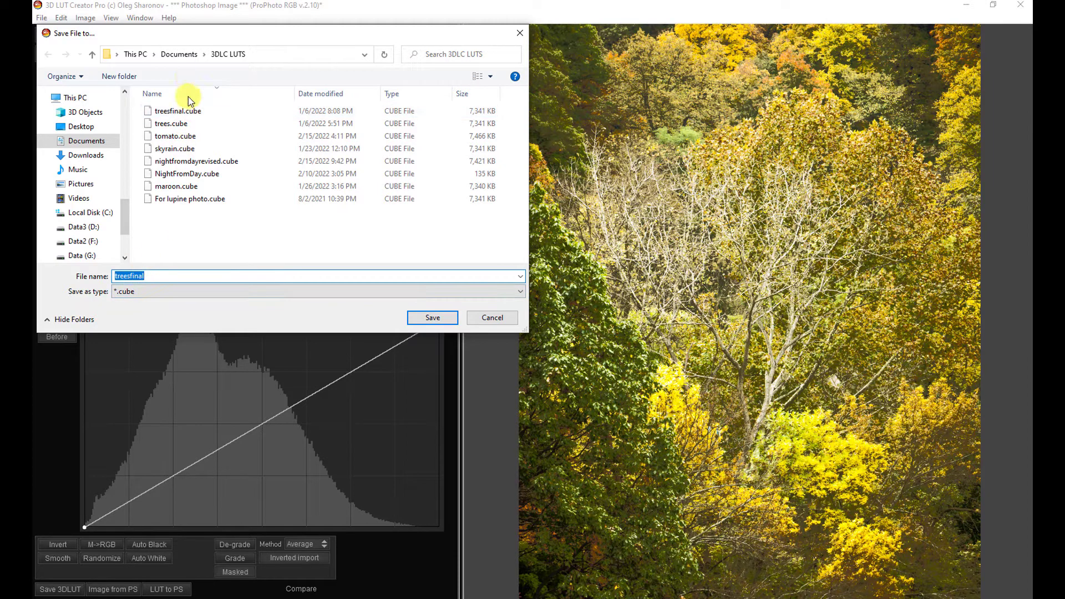
left_click(176, 277)
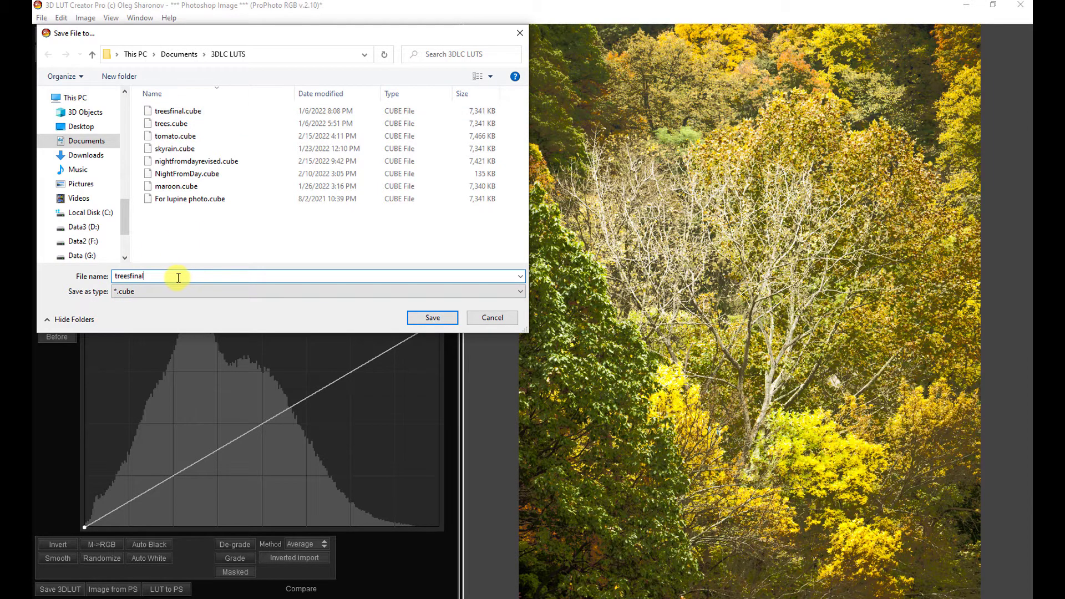
type("modified")
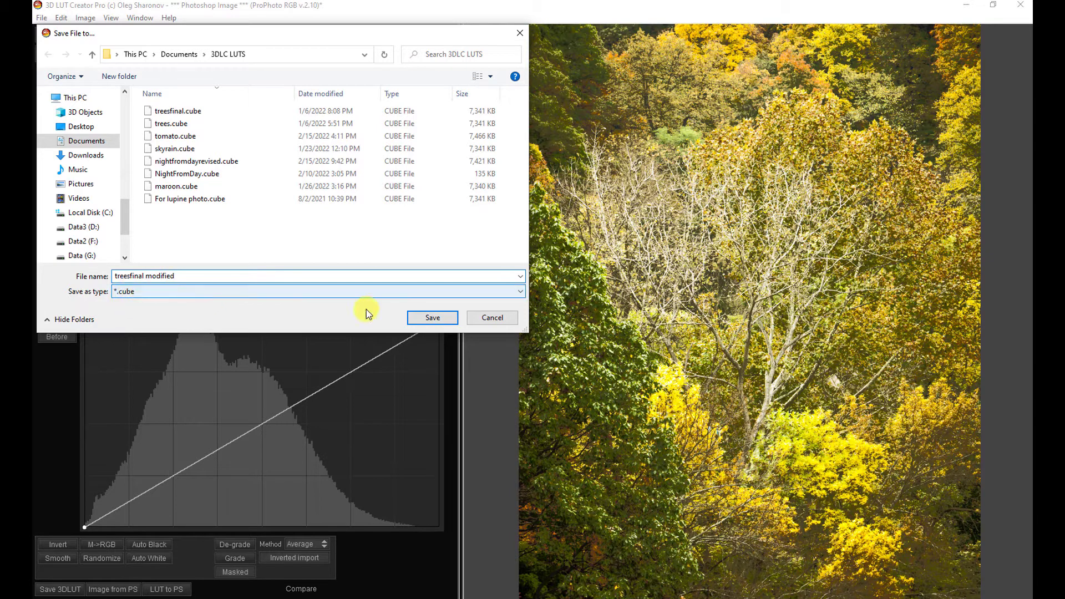
left_click(434, 319)
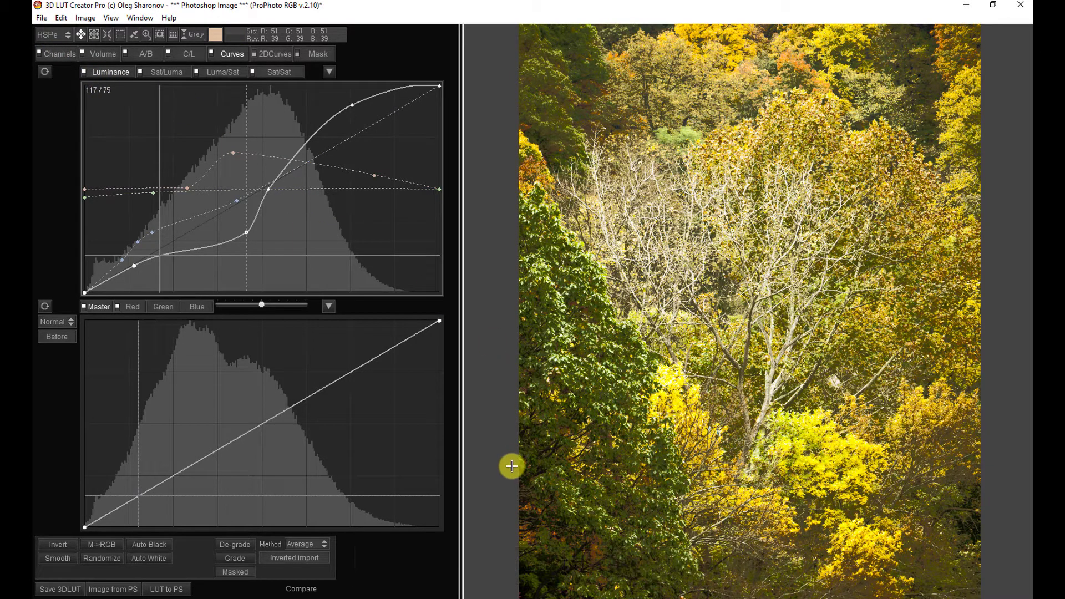
Start a new blank LUT with Ctrl+N and open the Load preset file dialog.
key("ctrl+n")
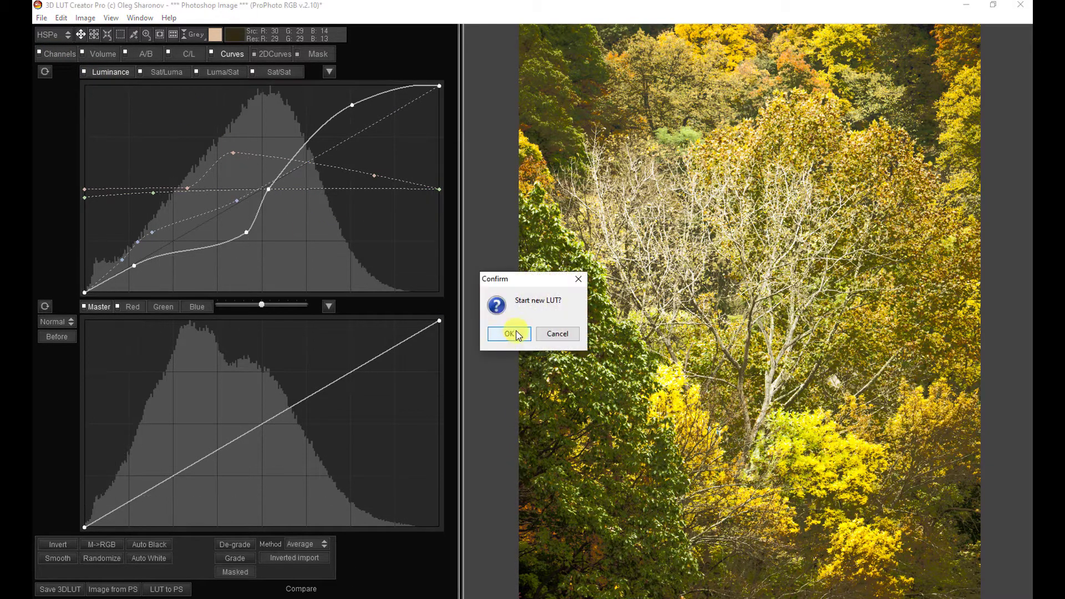
left_click(507, 340)
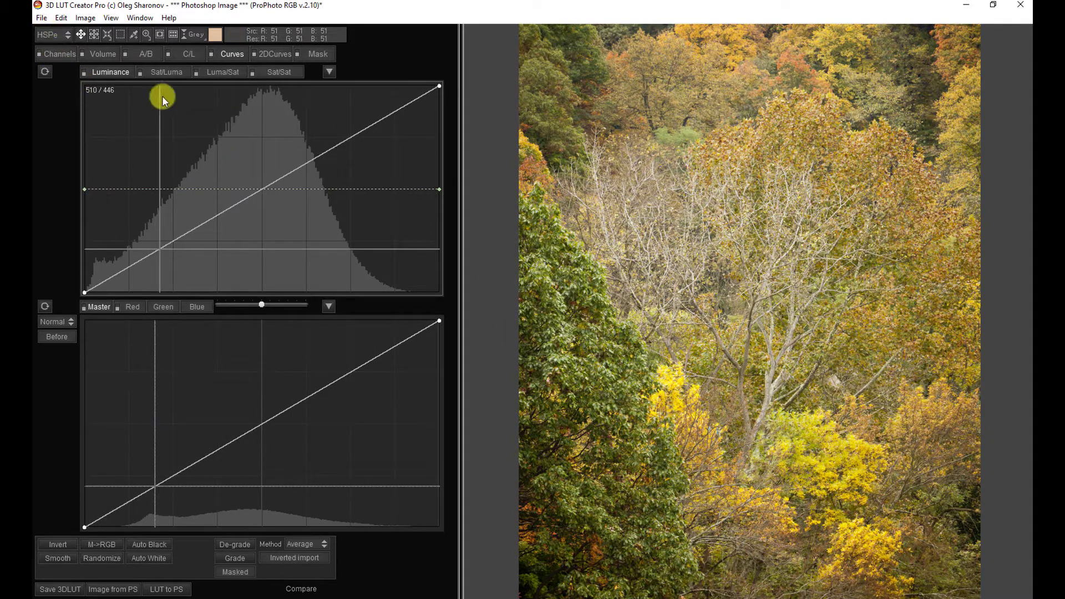
left_click(42, 18)
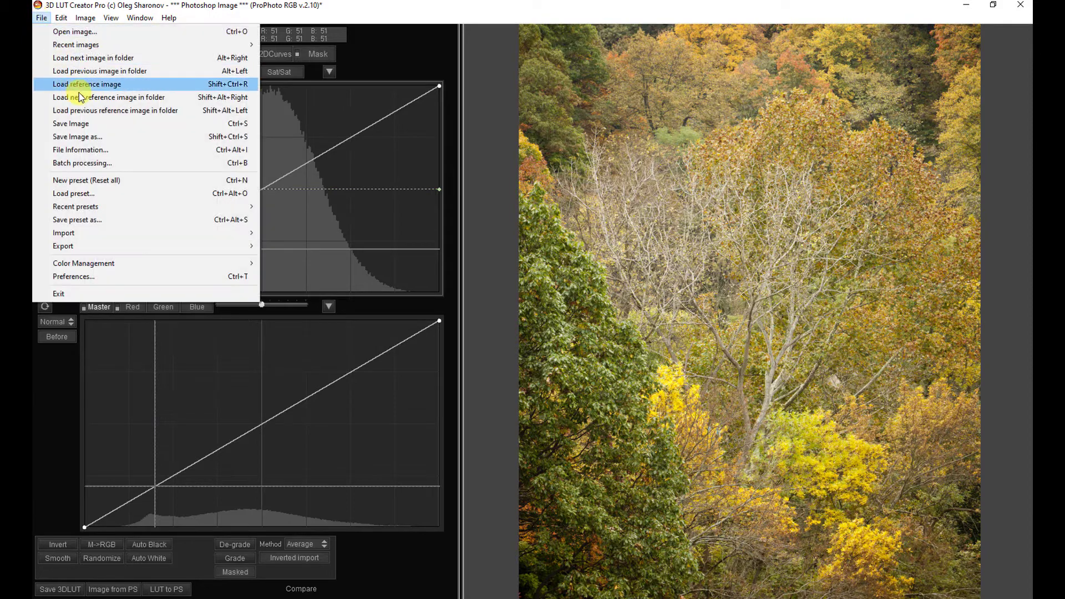
left_click(118, 193)
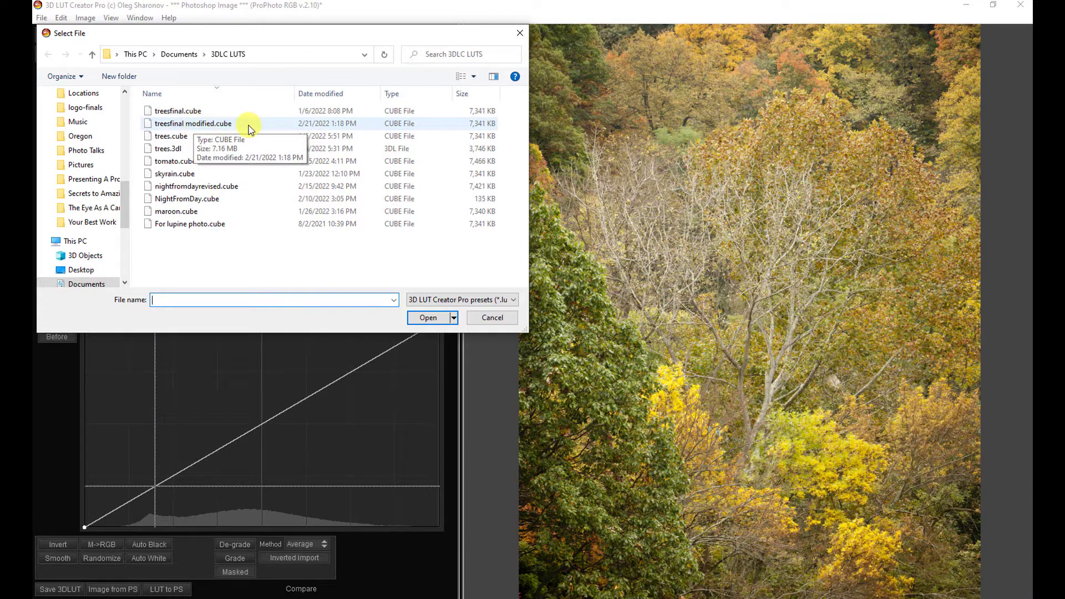
Cancel the Select File dialog without loading any preset.
left_click(497, 318)
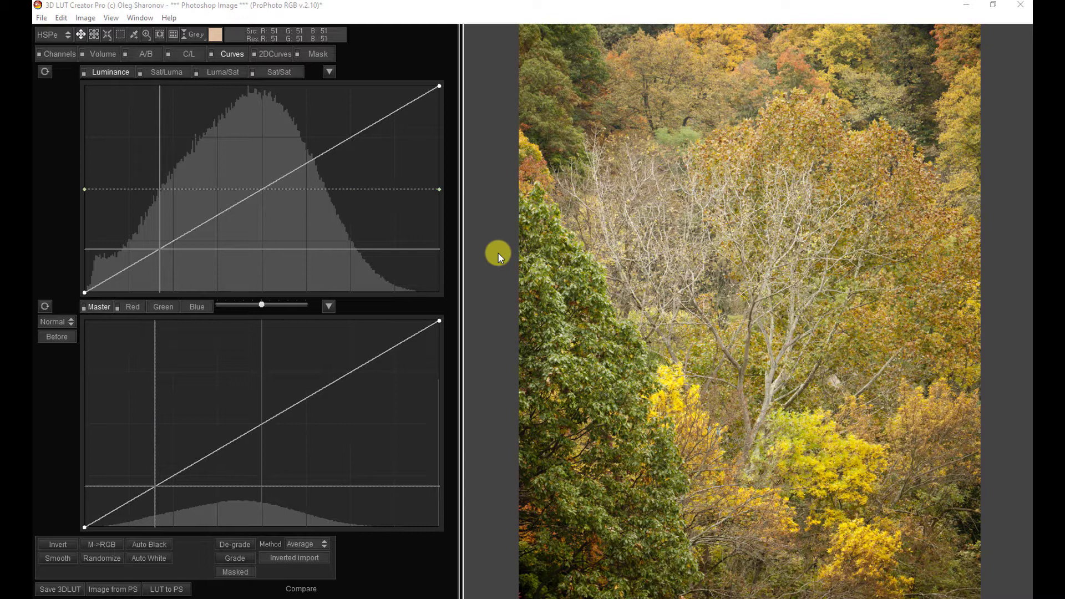
Load FuturisticBleak.3DL from the Desktop luts folder as a preset.
left_click(42, 18)
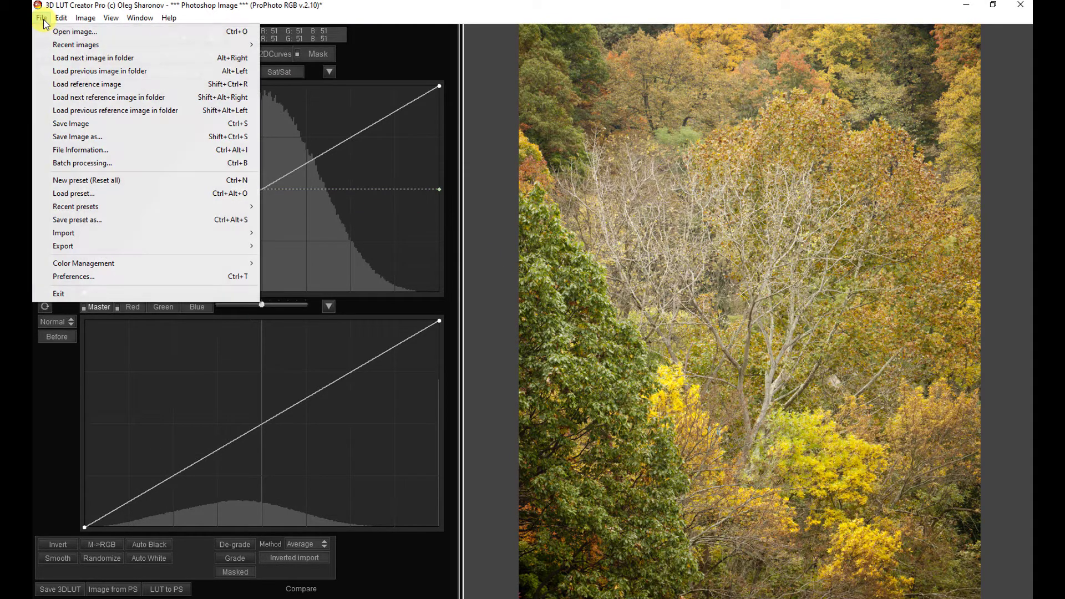
left_click(126, 192)
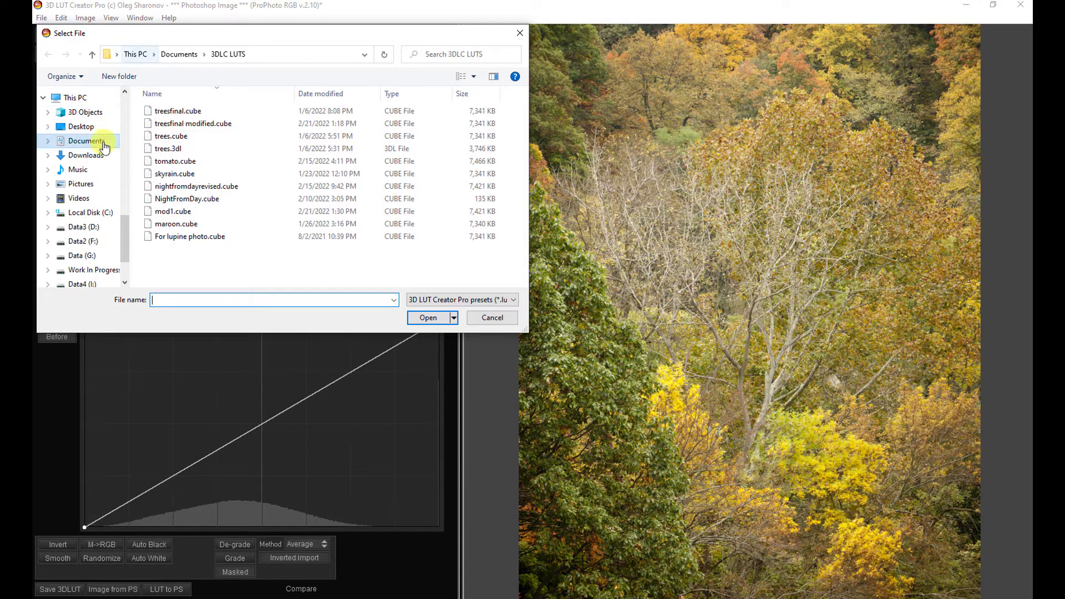
left_click(118, 126)
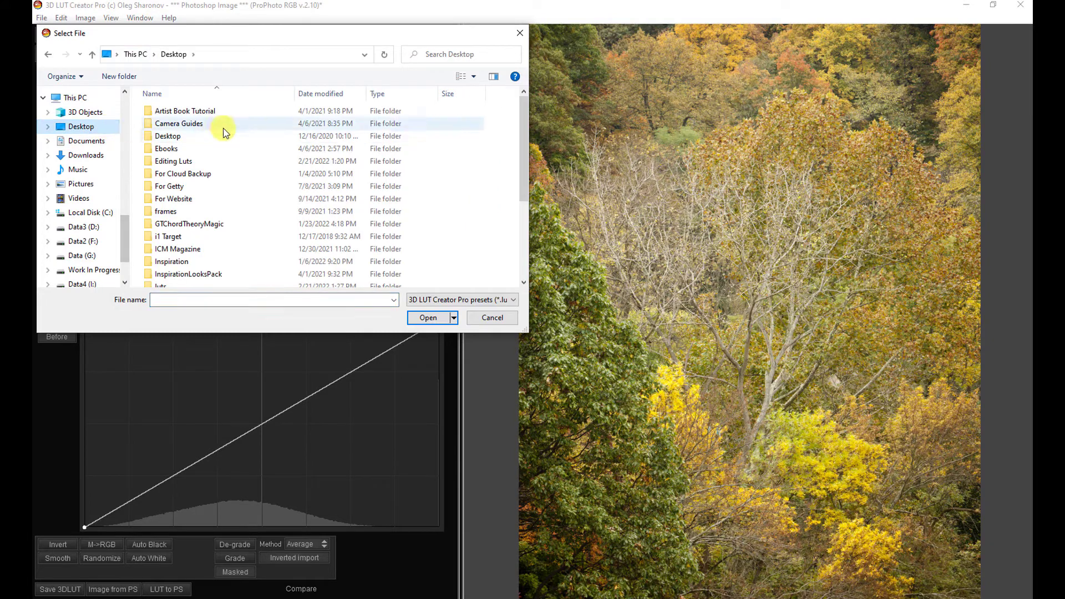
scroll(227, 154, "down", 2)
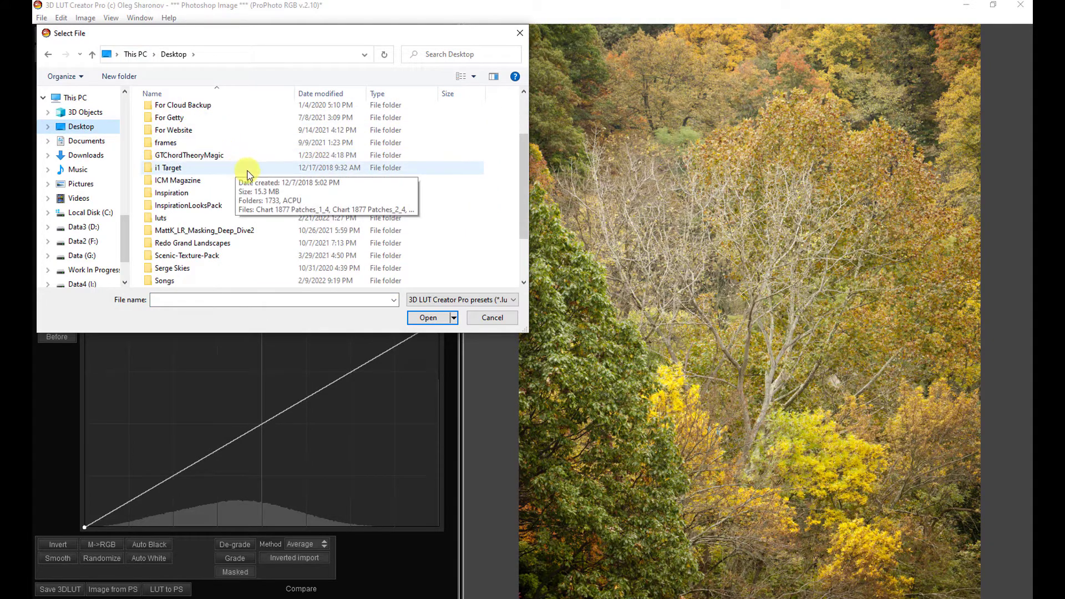
double_click(213, 219)
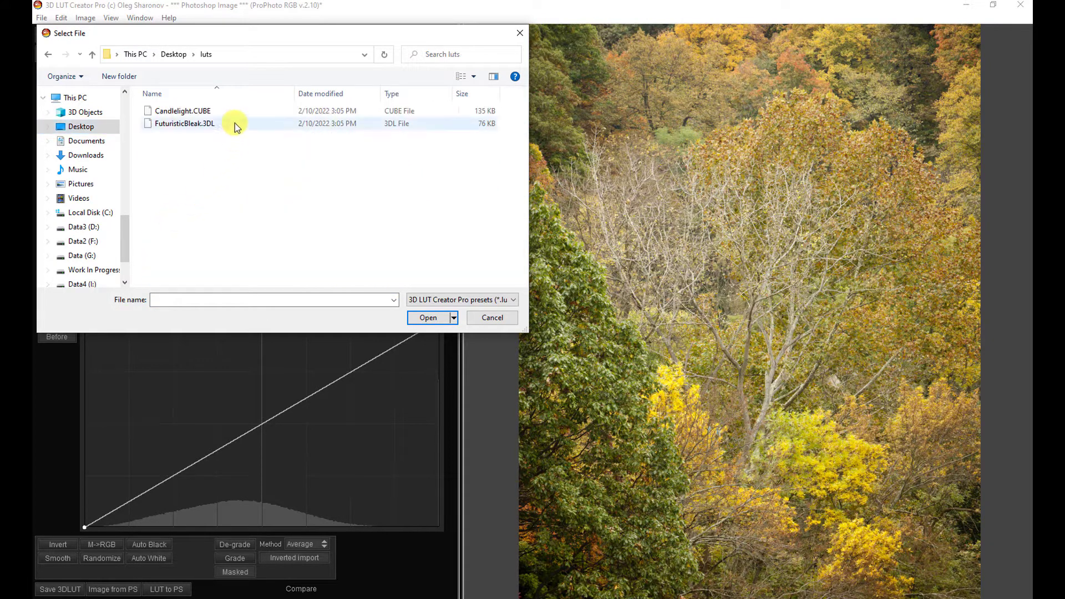
left_click(206, 126)
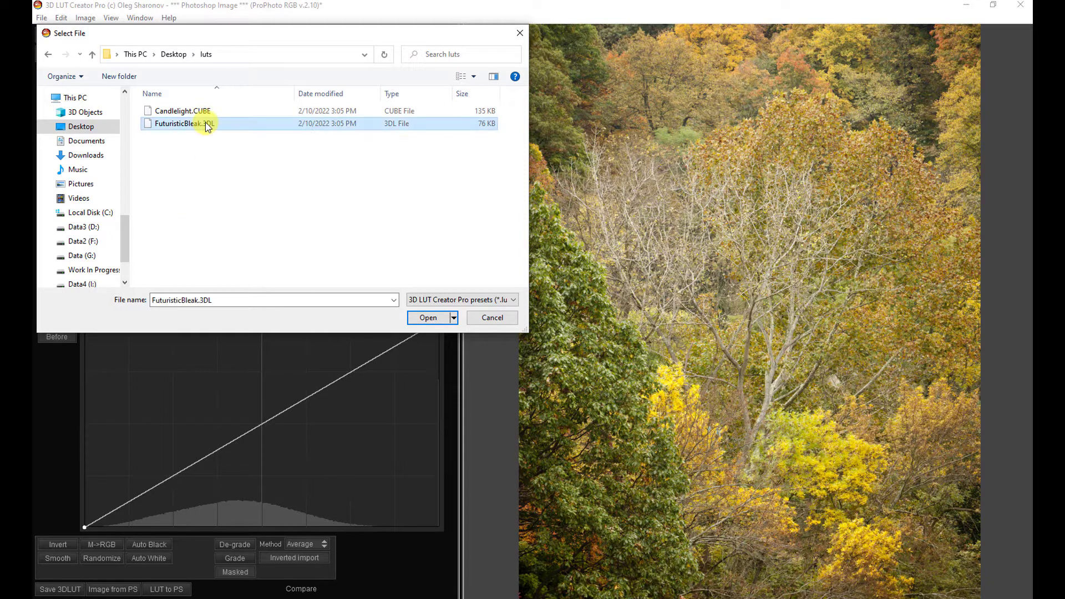
left_click(427, 319)
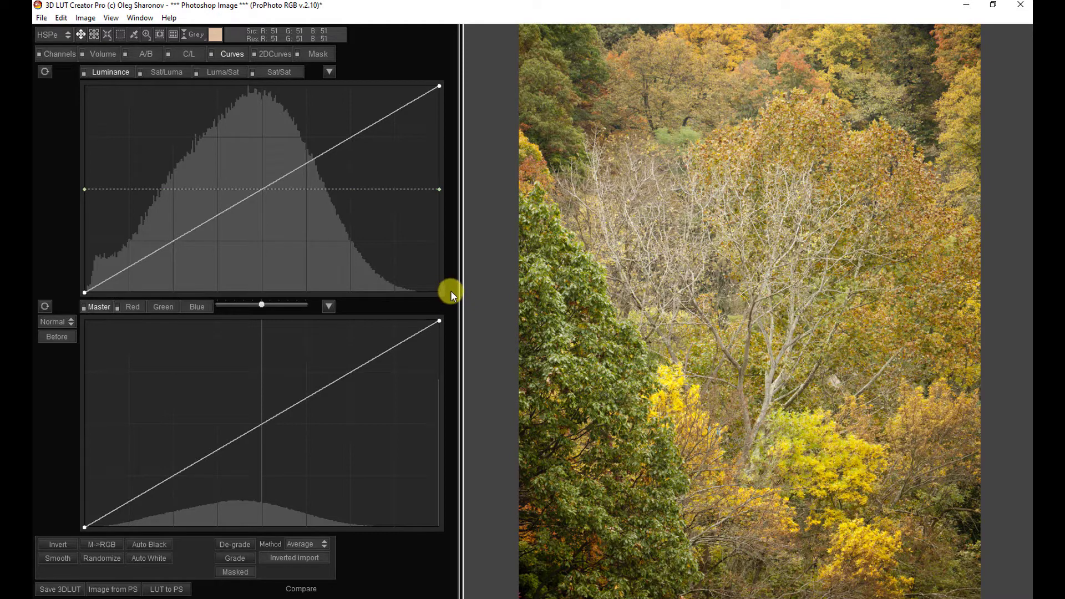
Switch to the Mask panel to reach the External LUT section.
left_click(42, 18)
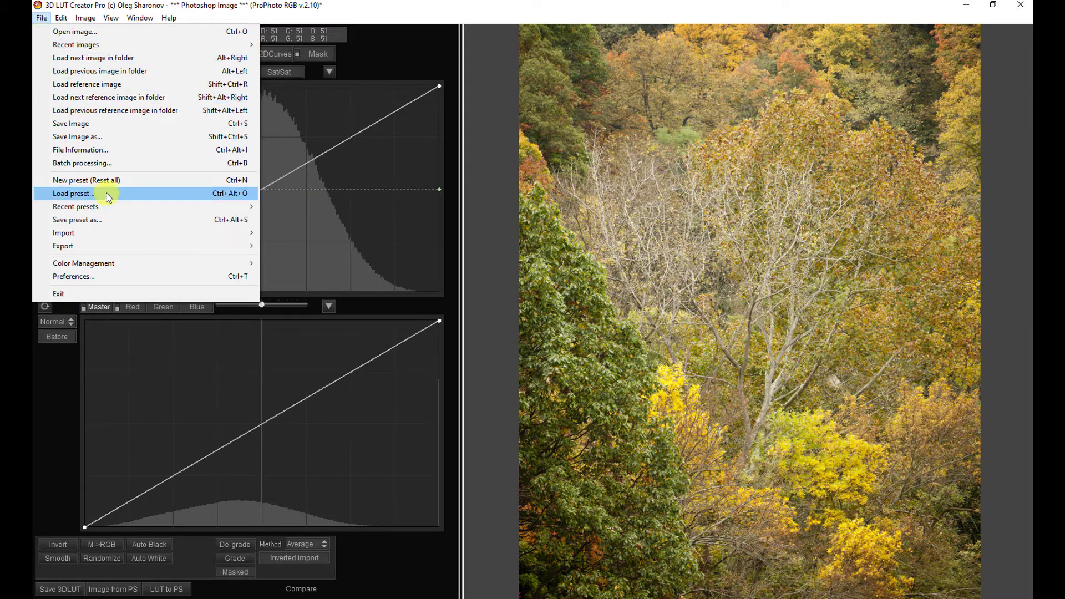
left_click(376, 12)
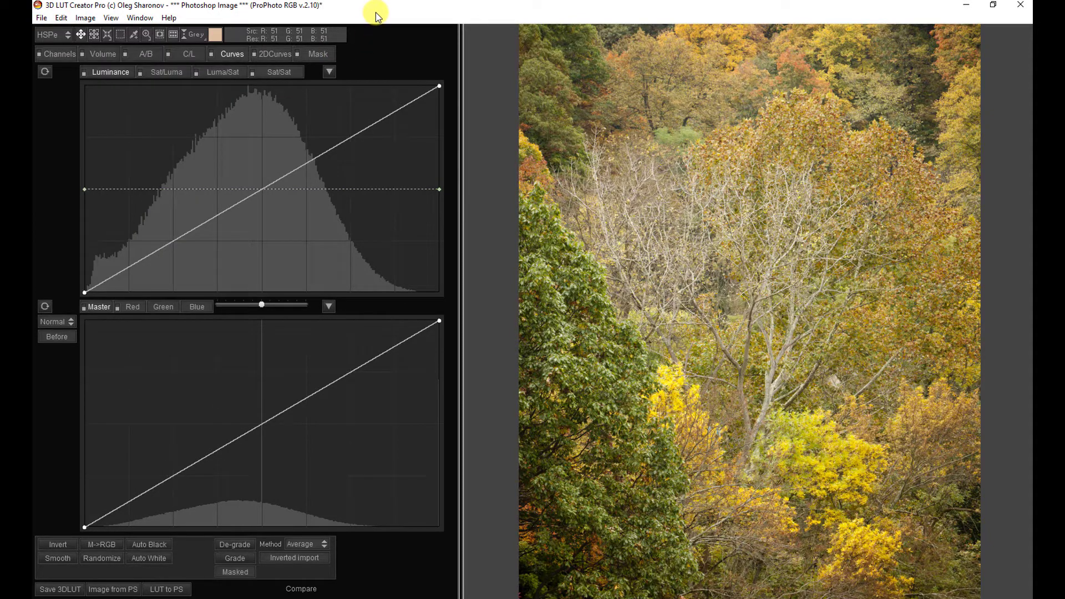
left_click(316, 54)
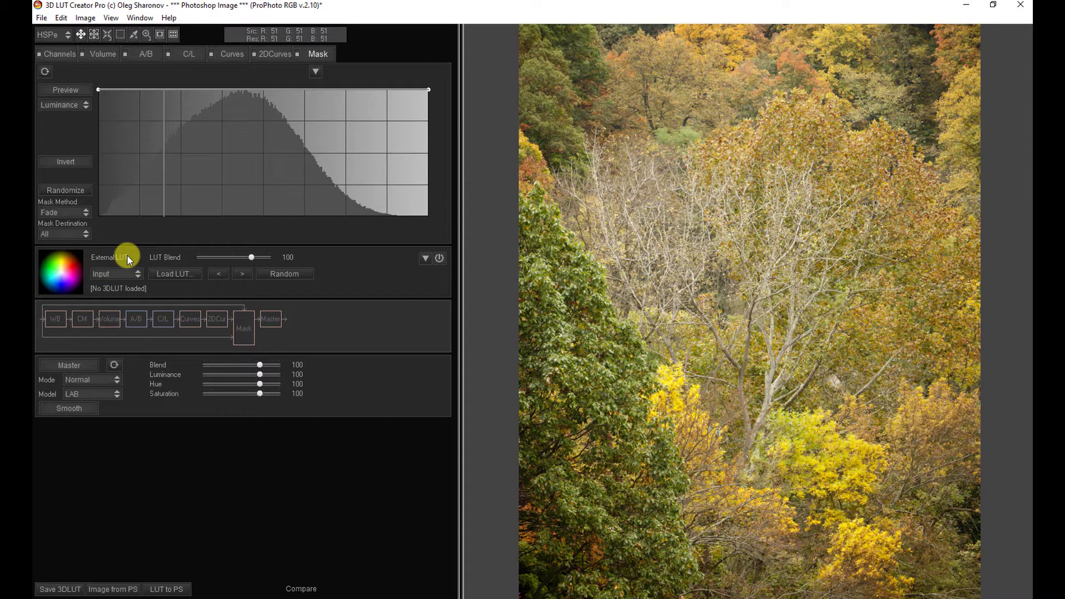
Load FuturisticBleak.3DL as the external LUT at 100 blend, muting the forest colours.
left_click(184, 274)
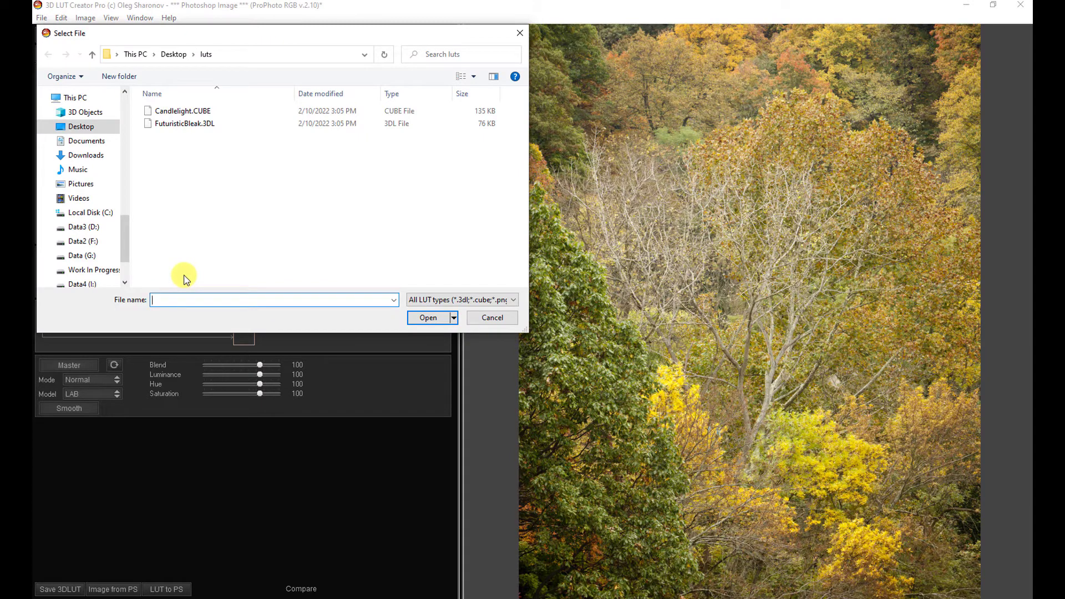
left_click(187, 126)
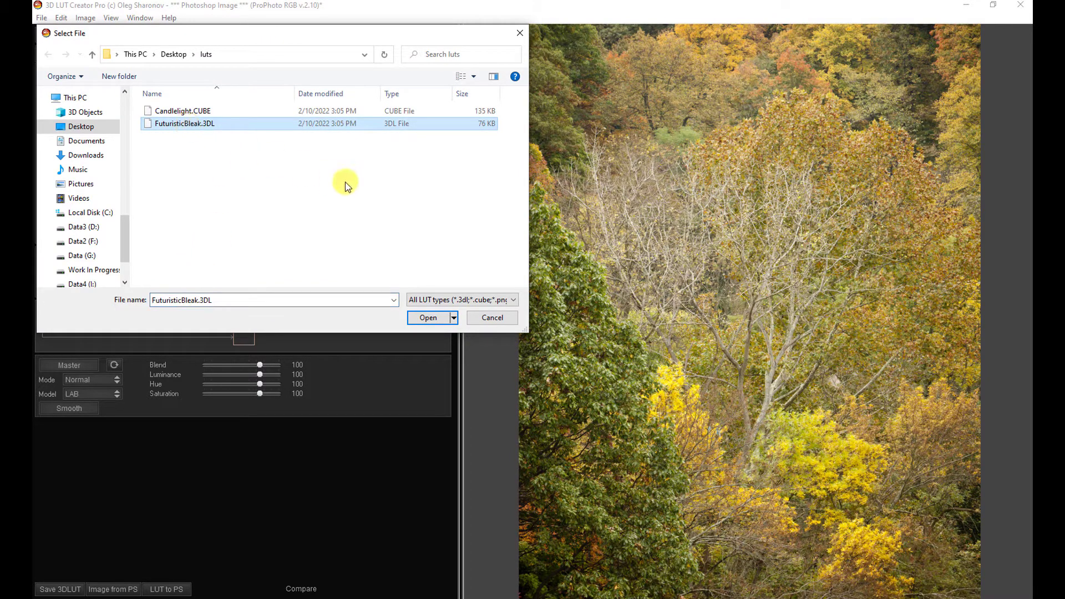
left_click(429, 315)
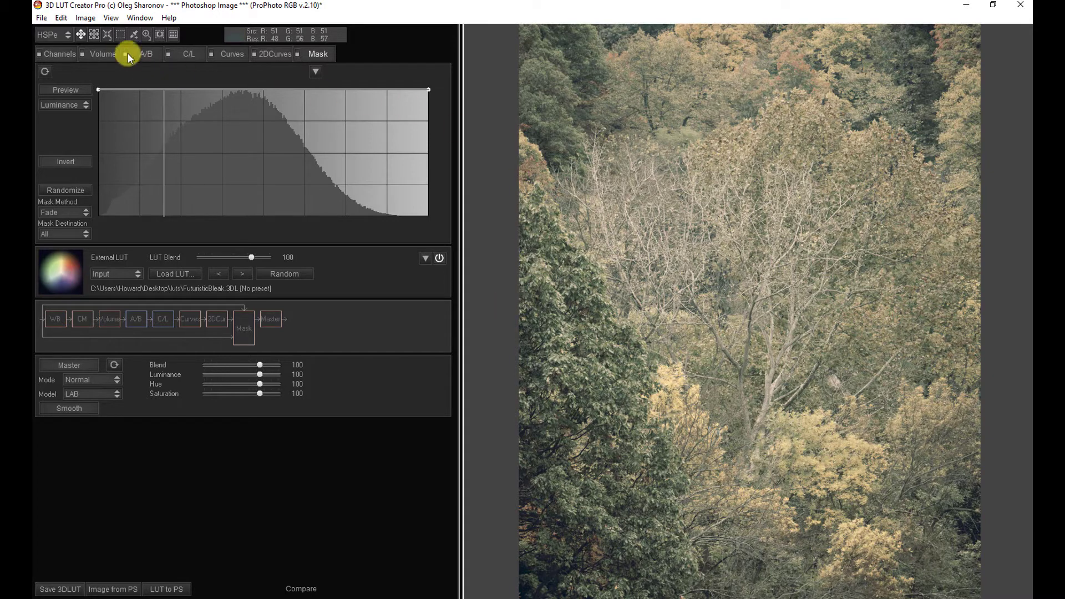
Review the A/B, Volume, Channels, C/L and Curves panels, ending on the 2DCurves grids.
left_click(143, 53)
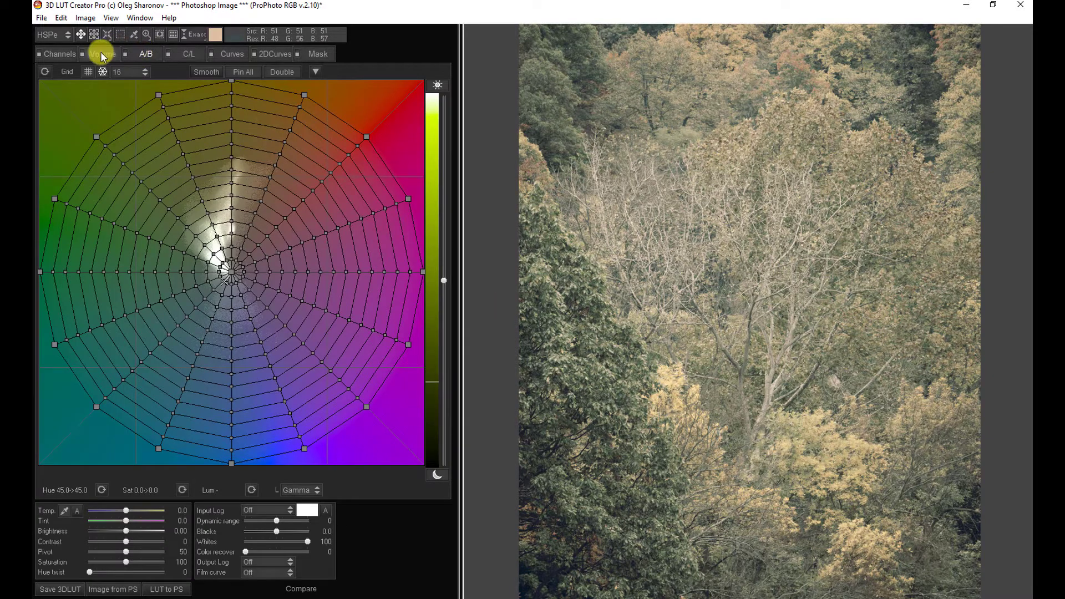
left_click(101, 54)
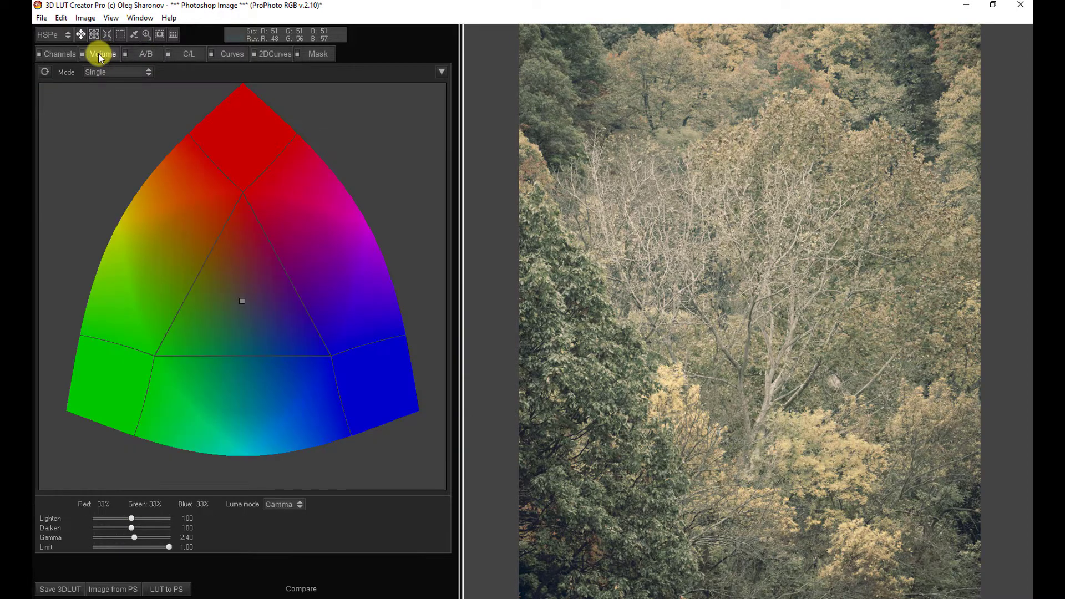
left_click(59, 53)
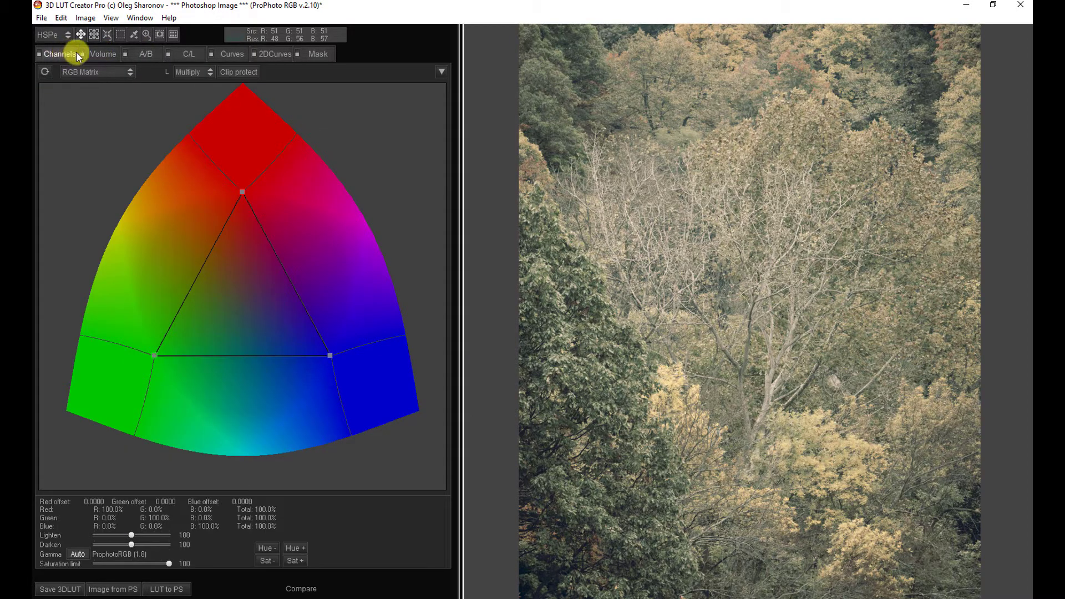
left_click(189, 54)
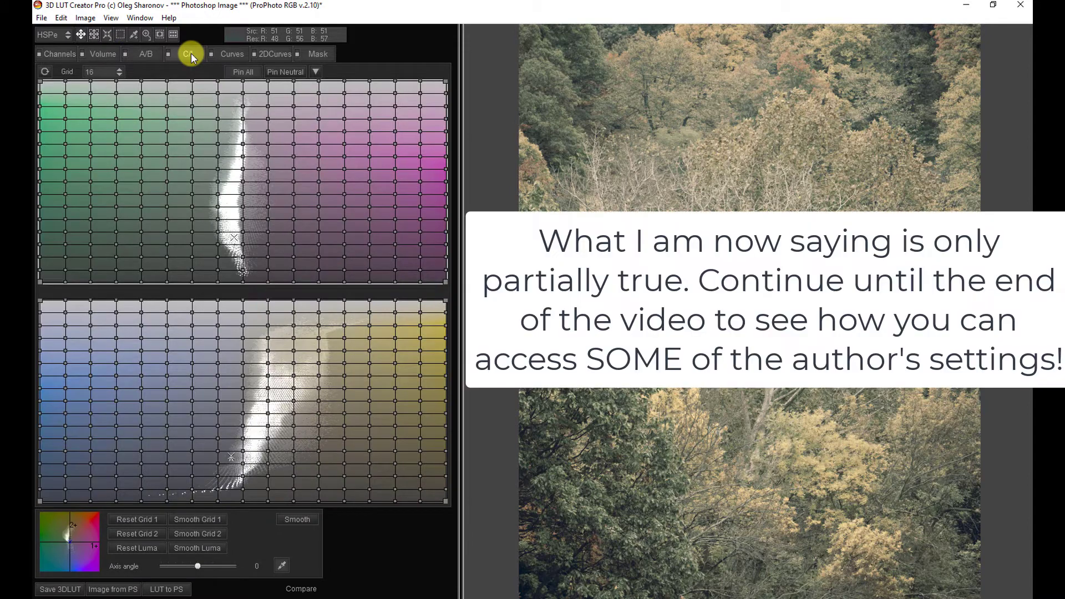
left_click(231, 53)
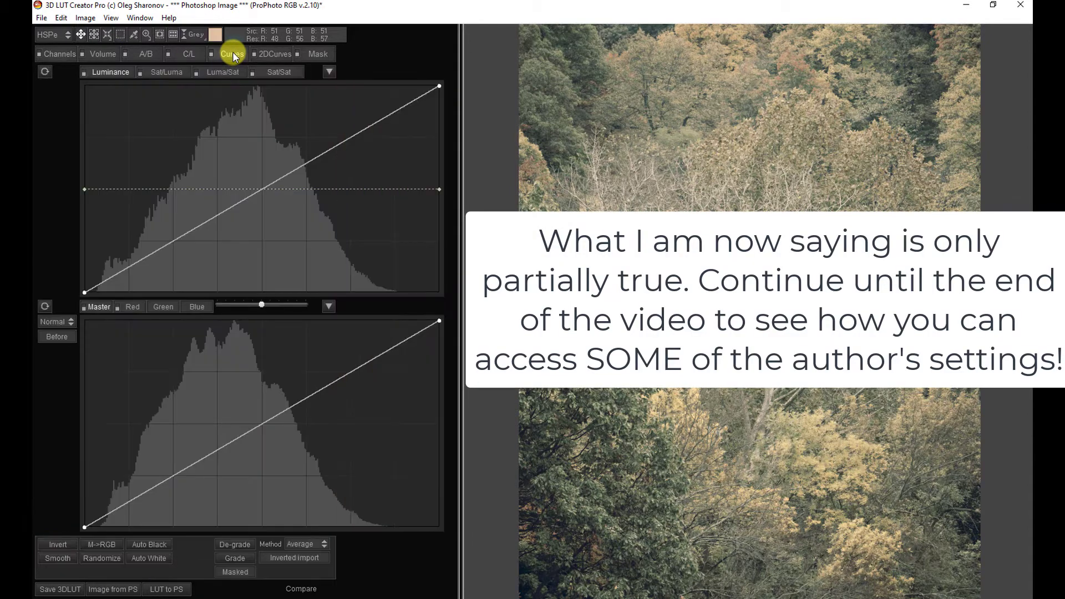
left_click(139, 54)
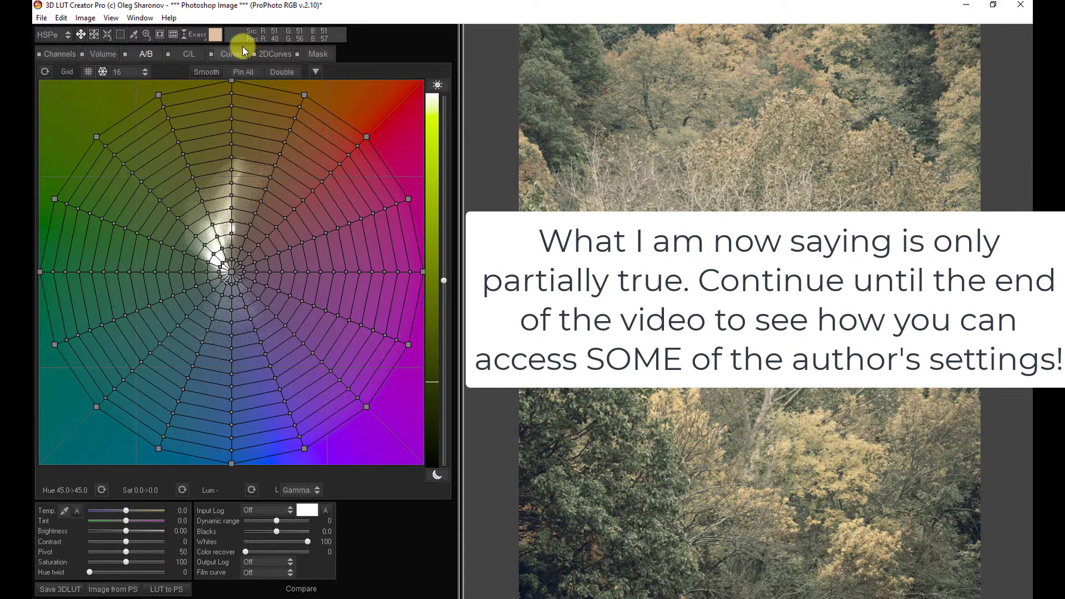
left_click(261, 51)
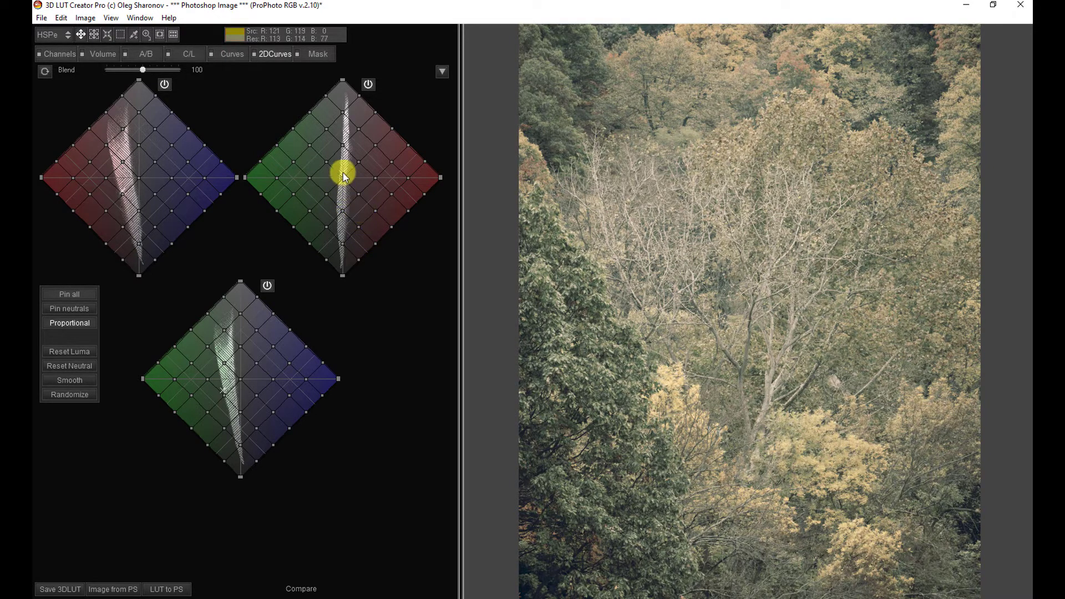
Drag the green–red 2D curve's centre node toward the red corner to turn the forest magenta.
left_click_drag(344, 178, 386, 178)
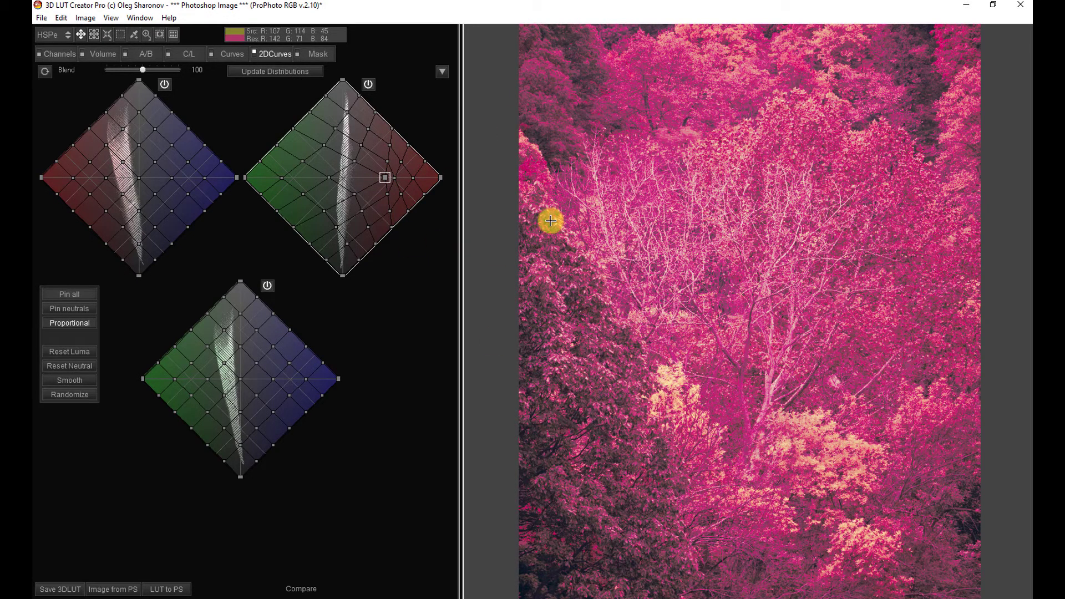
Export the grade with Export 3DLUT File as 'futuristis bleak_modified' in the 3DLC LUTS folder.
left_click(42, 19)
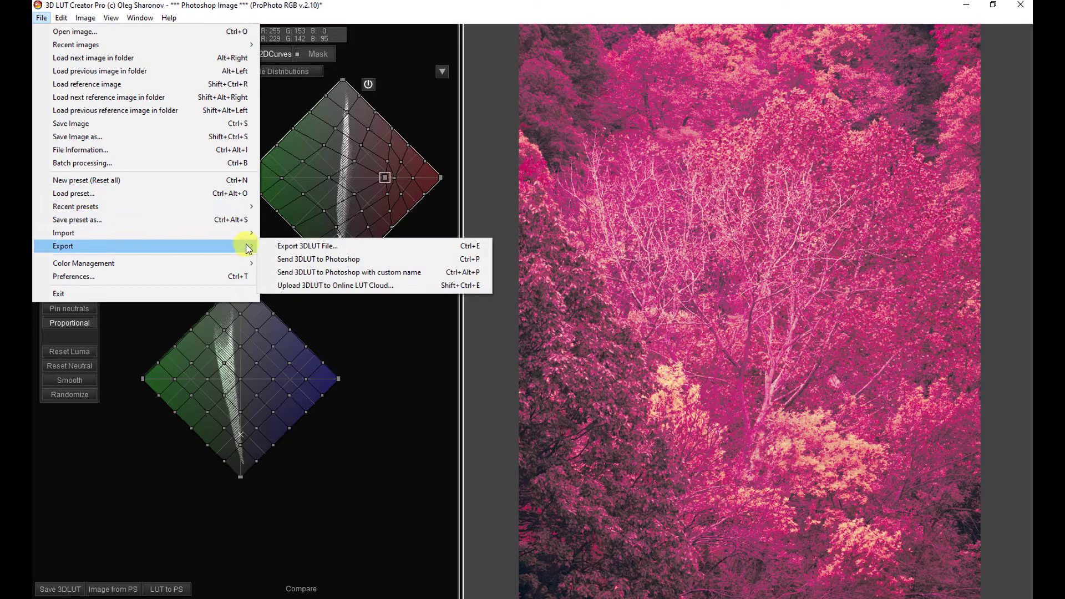
left_click(275, 244)
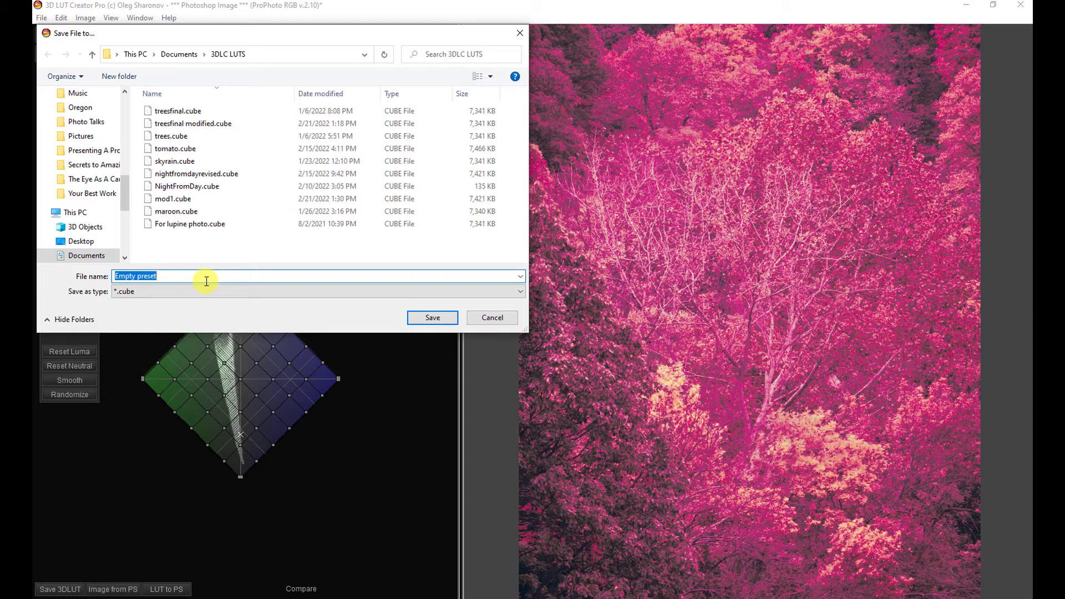
type("futuristis bleak_modified")
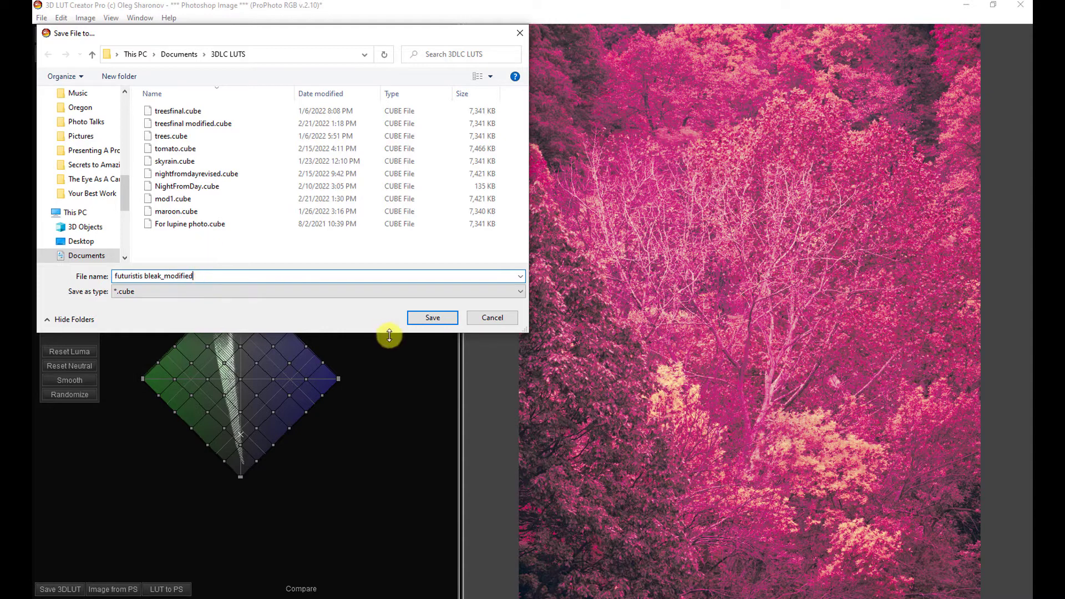
left_click(430, 321)
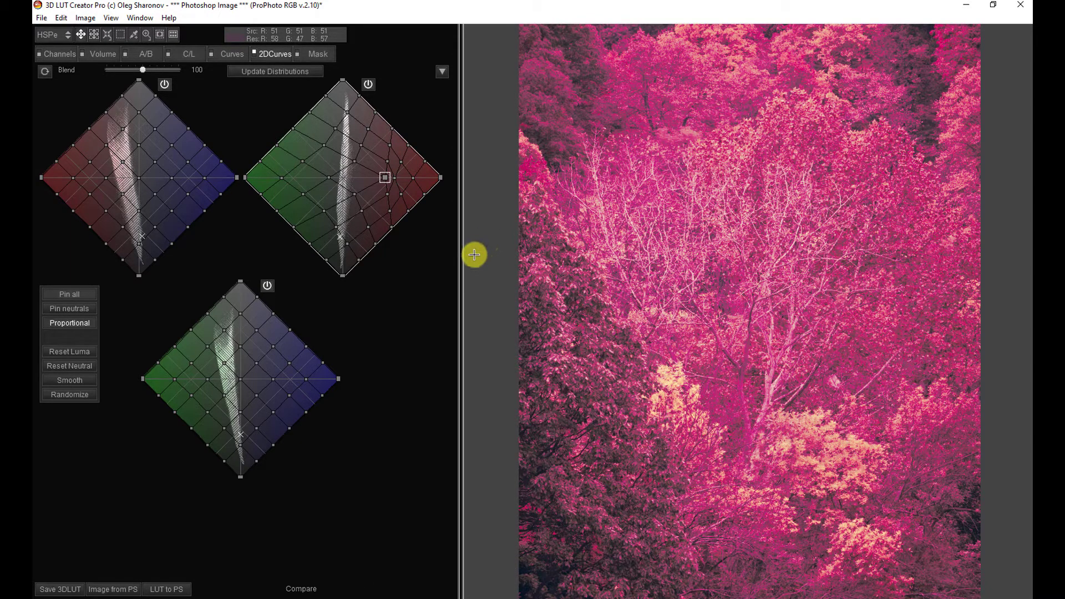
Reset to a new blank LUT, then bring up the File menu's import commands.
key("ctrl+n")
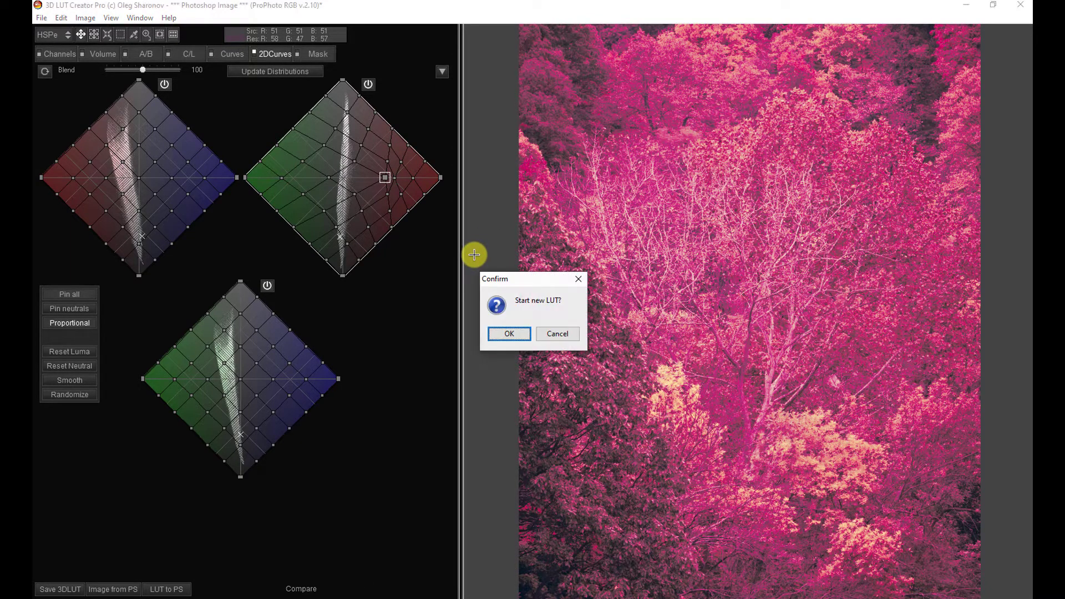
left_click(507, 333)
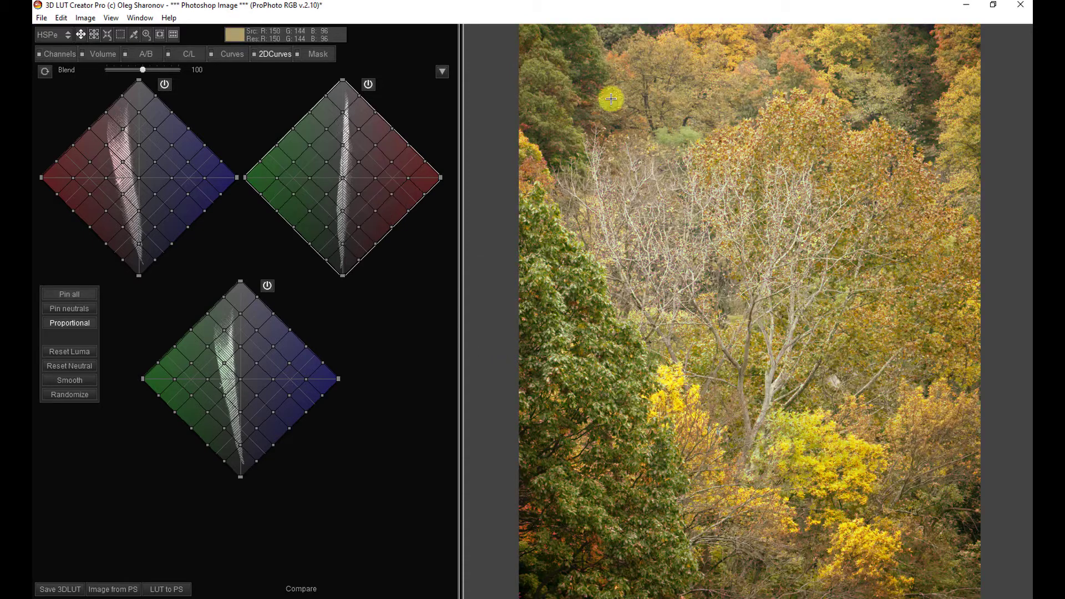
left_click(42, 19)
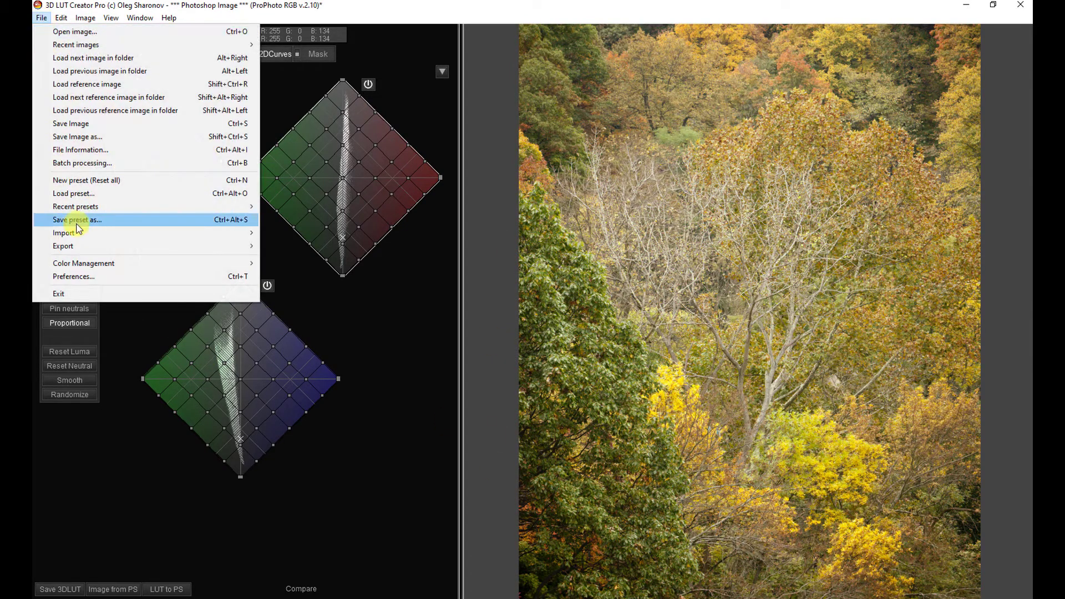
mouse_move(74, 233)
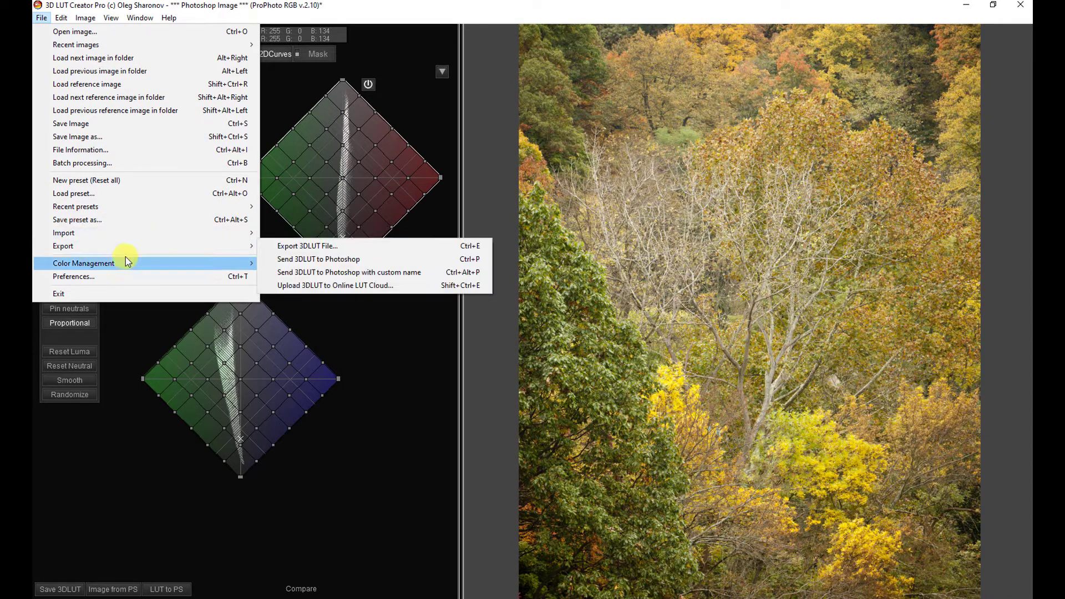
Load the futuristis bleak_modified.cube file as a preset onto the forest photo.
left_click(118, 195)
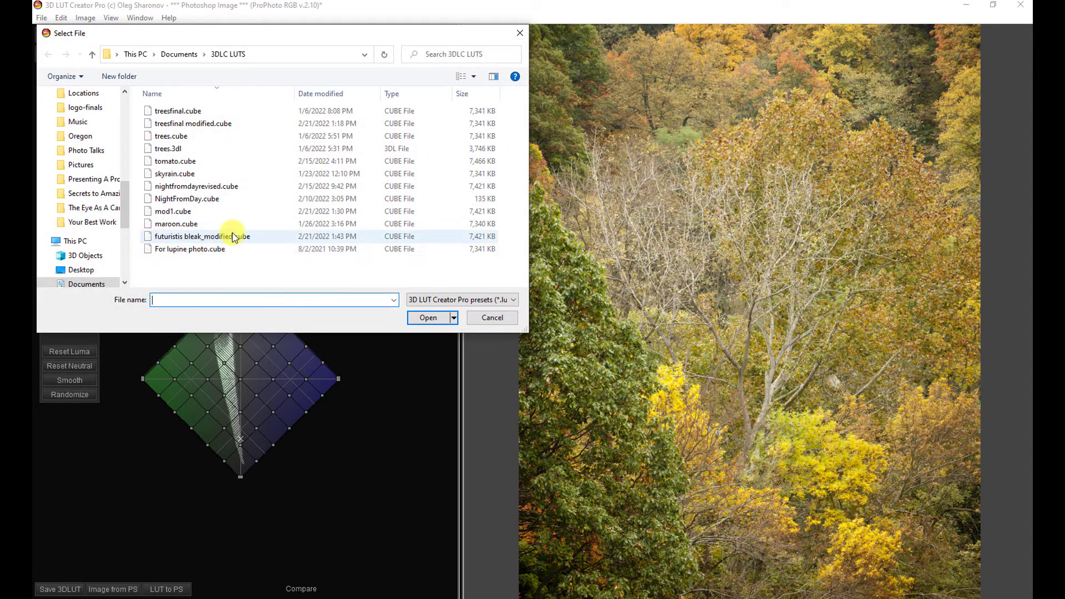
left_click(273, 238)
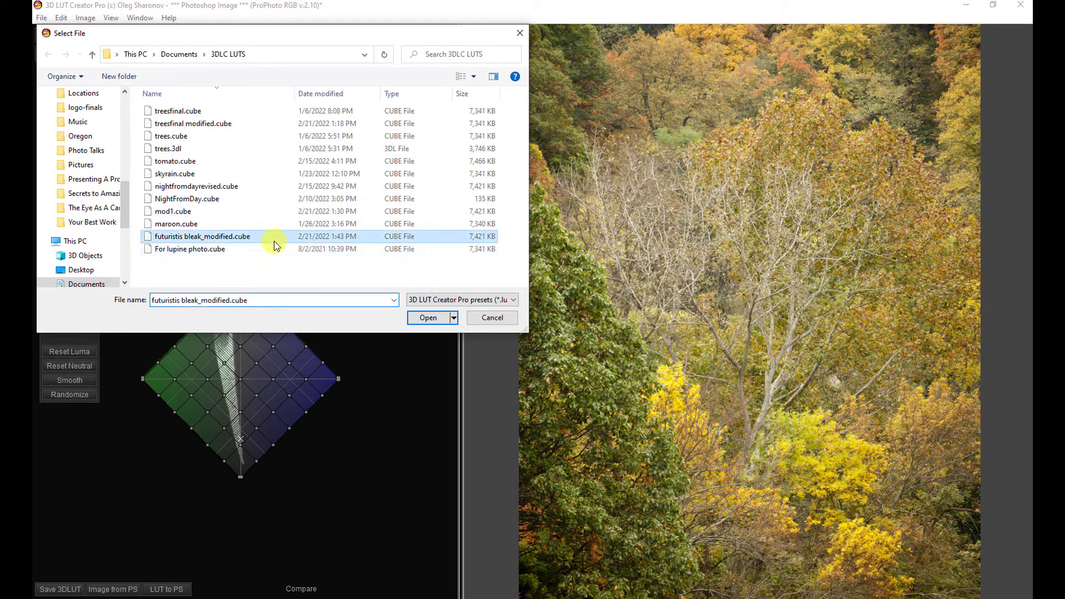
left_click(428, 318)
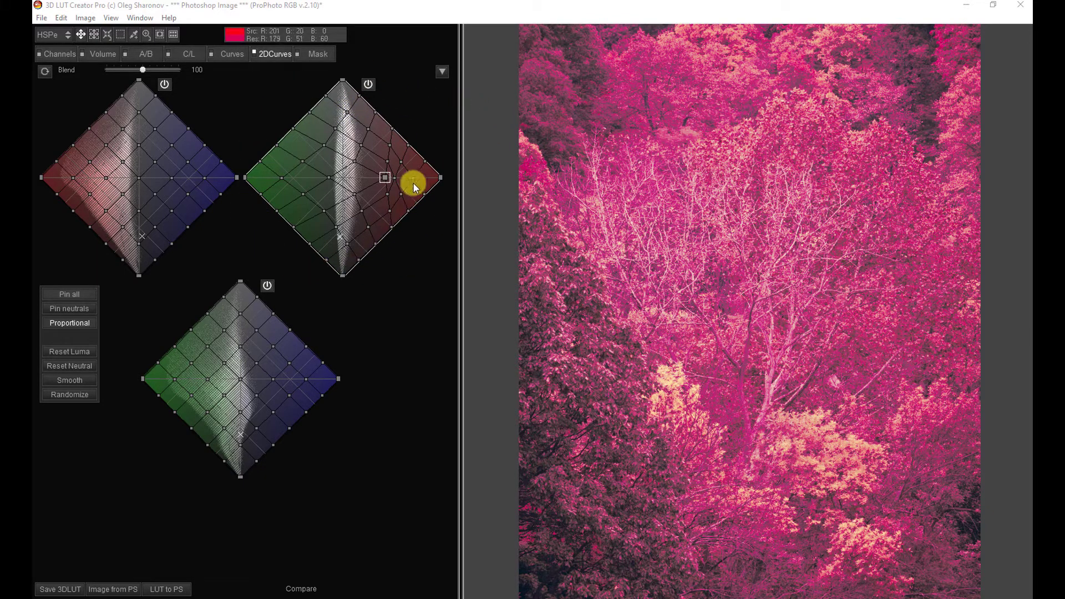
Nudge a green–red 2D curve node toward red and refresh the colour distributions.
mouse_move(410, 176)
left_mouse_down()
mouse_move(368, 183)
mouse_move(386, 181)
mouse_move(364, 174)
mouse_move(371, 158)
mouse_move(390, 177)
left_mouse_up()
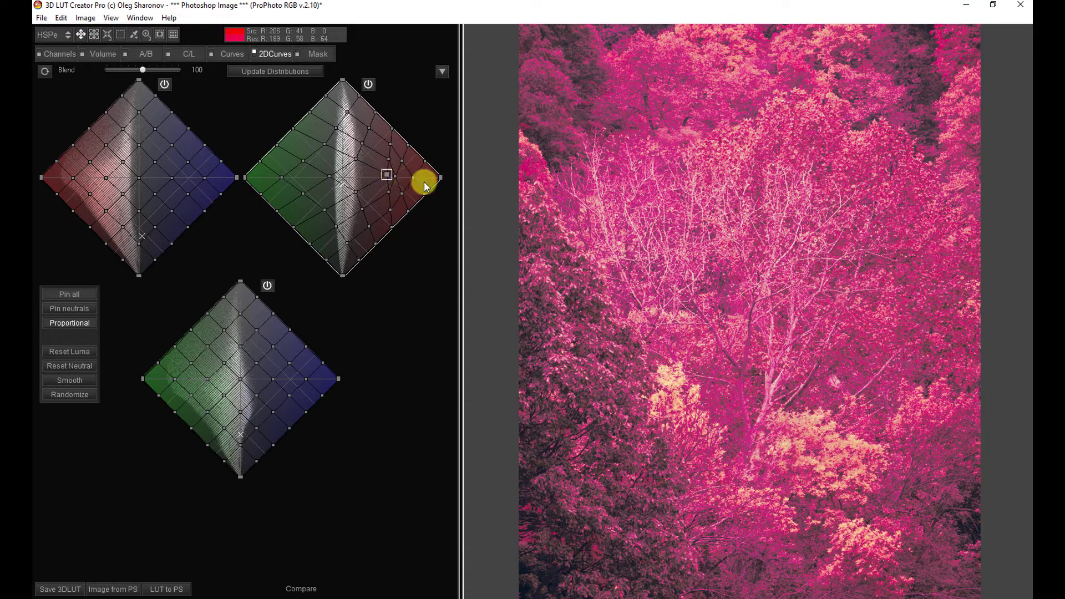
left_click(44, 71)
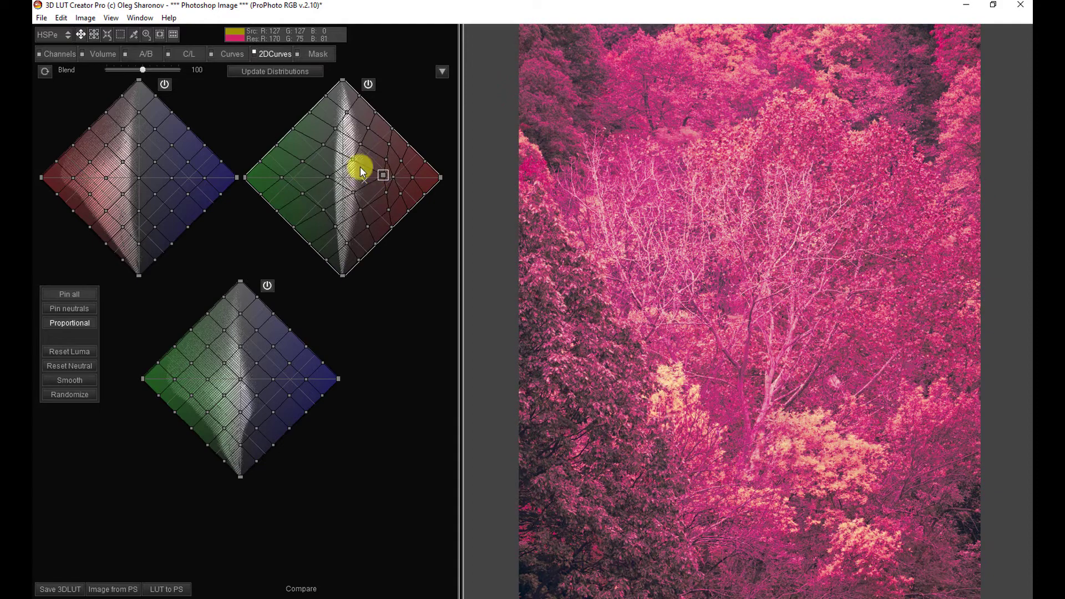
left_click(45, 71)
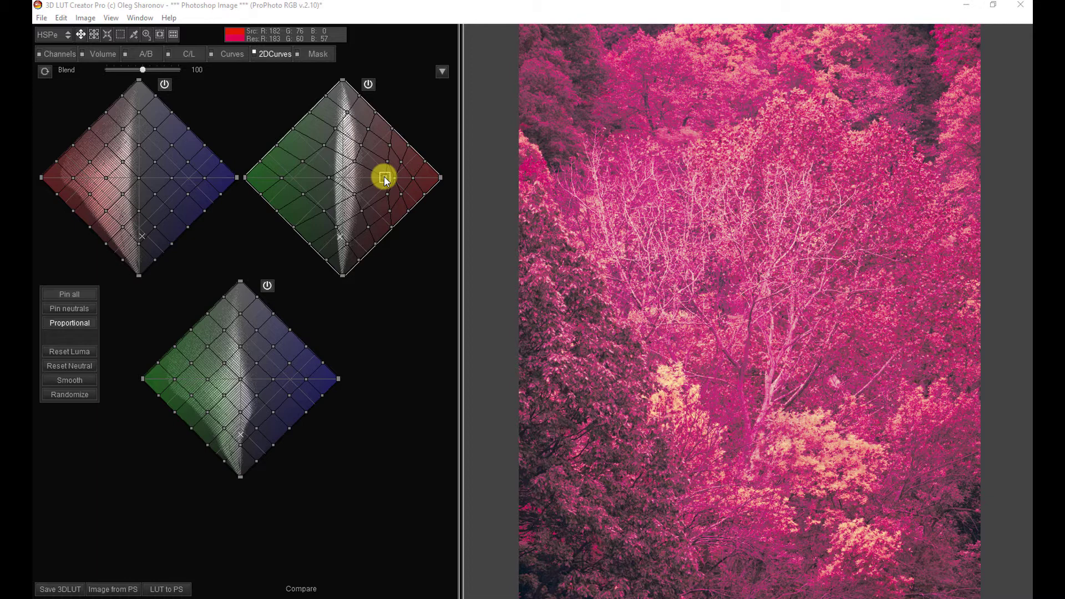
Choose New preset (Reset all) and confirm starting a new LUT.
left_click(42, 18)
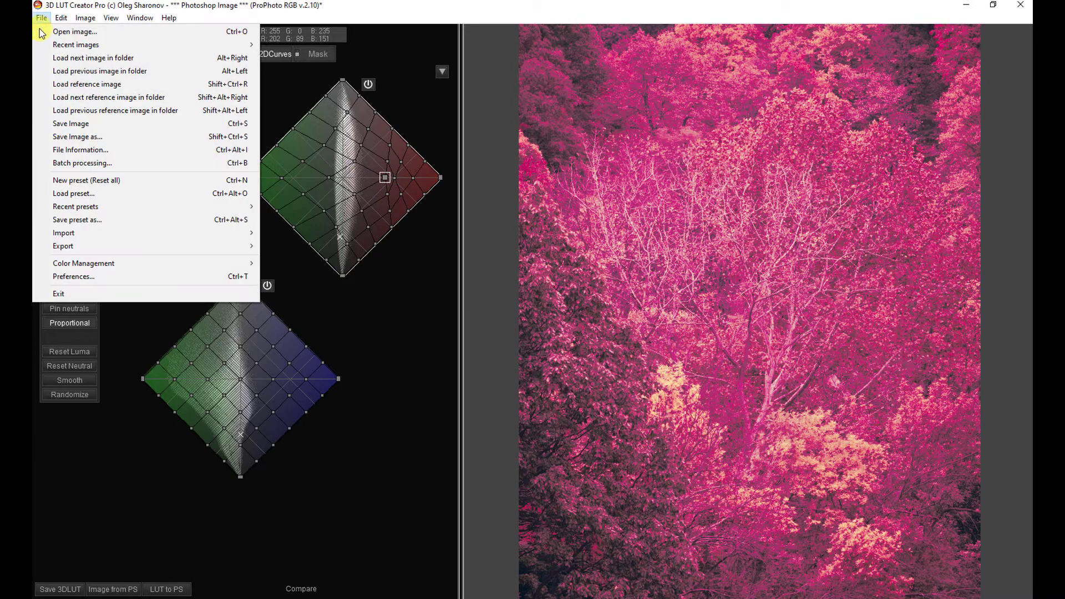
left_click(111, 180)
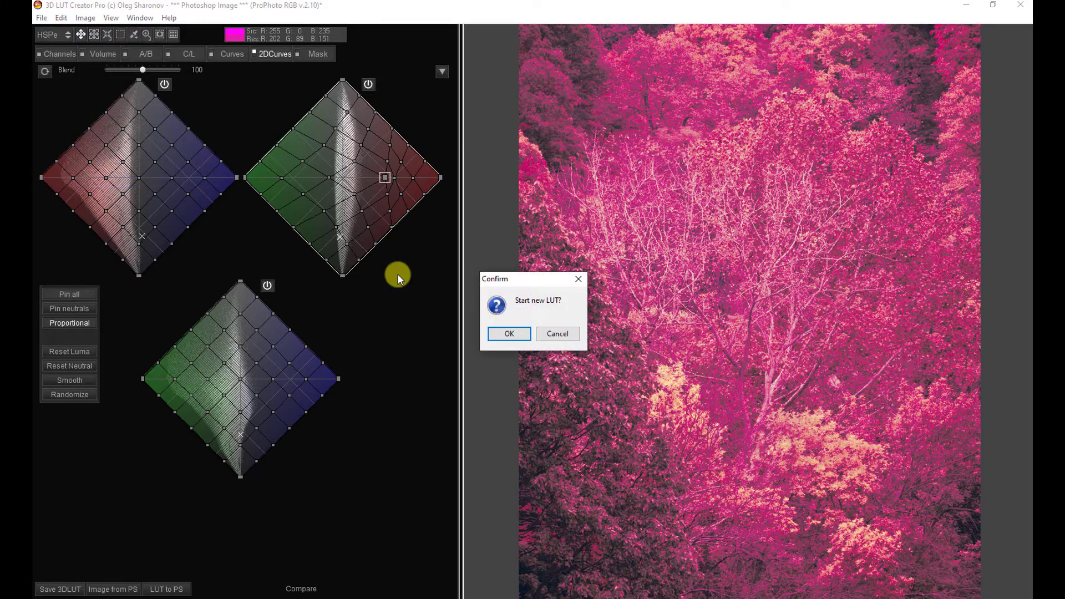
left_click(513, 335)
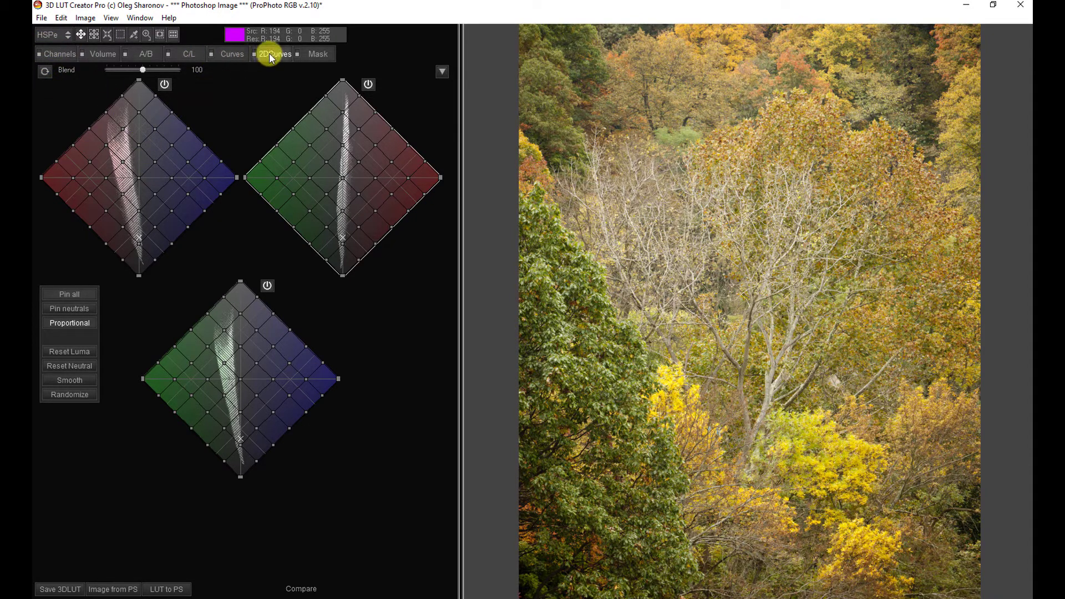
On the Mask tab, load FuturisticBleak.3DL from the luts folder as the external LUT.
left_click(316, 55)
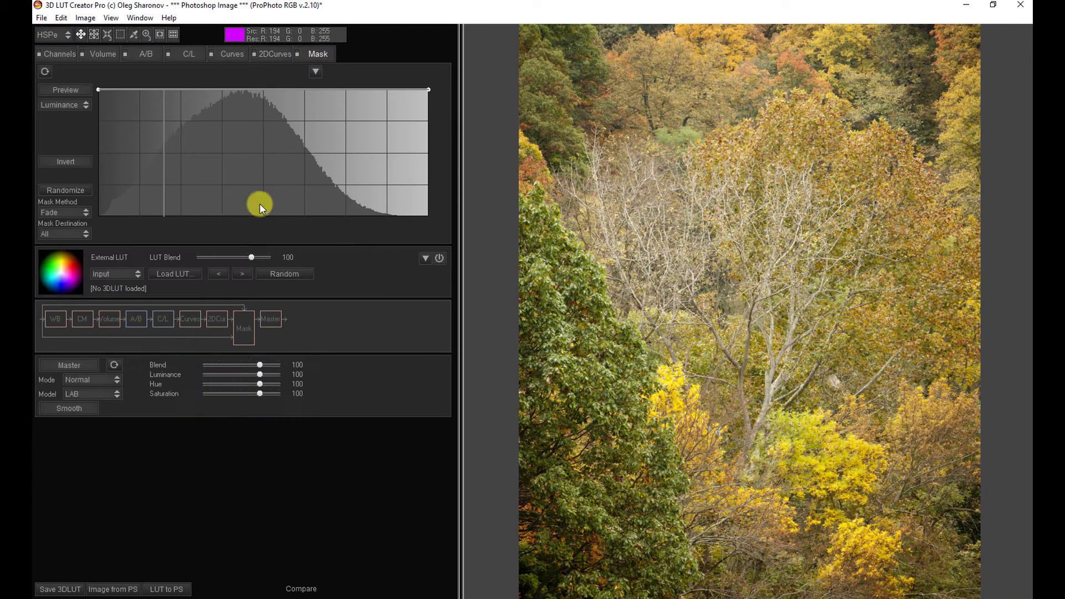
left_click(179, 272)
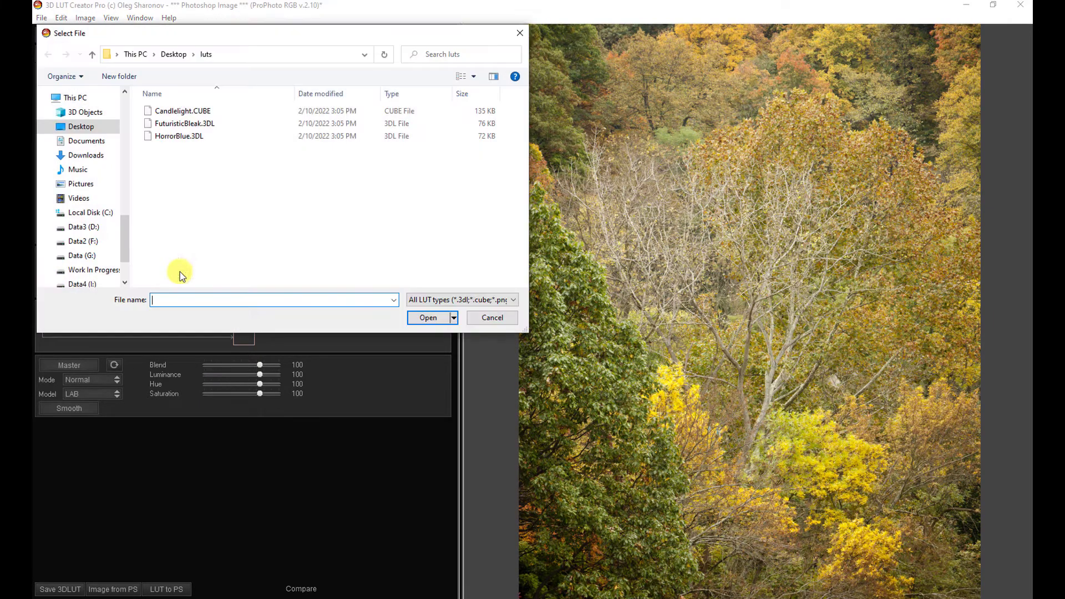
left_click(206, 127)
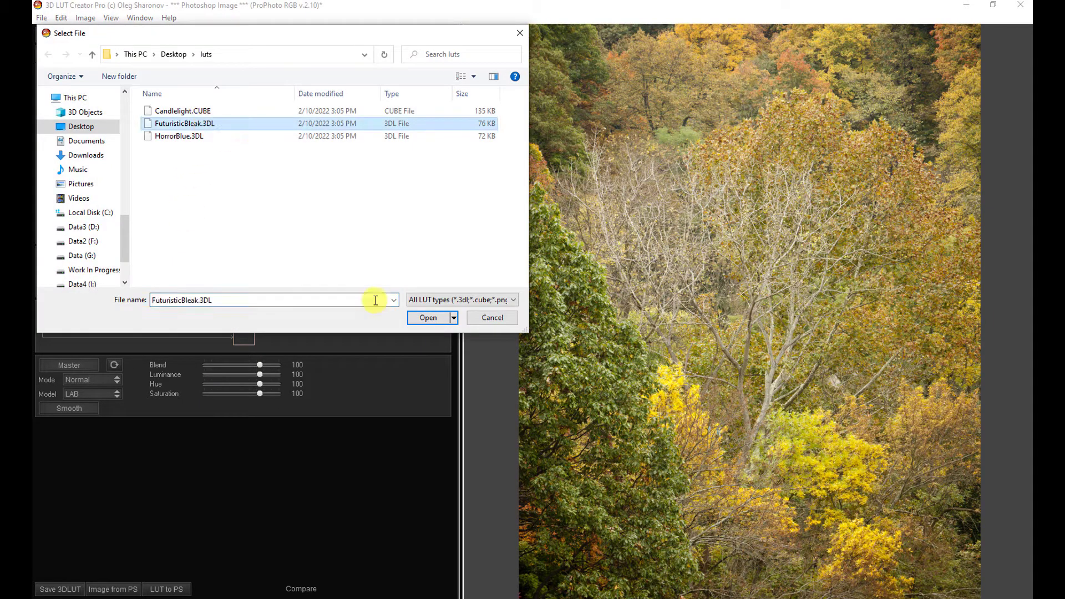
left_click(419, 316)
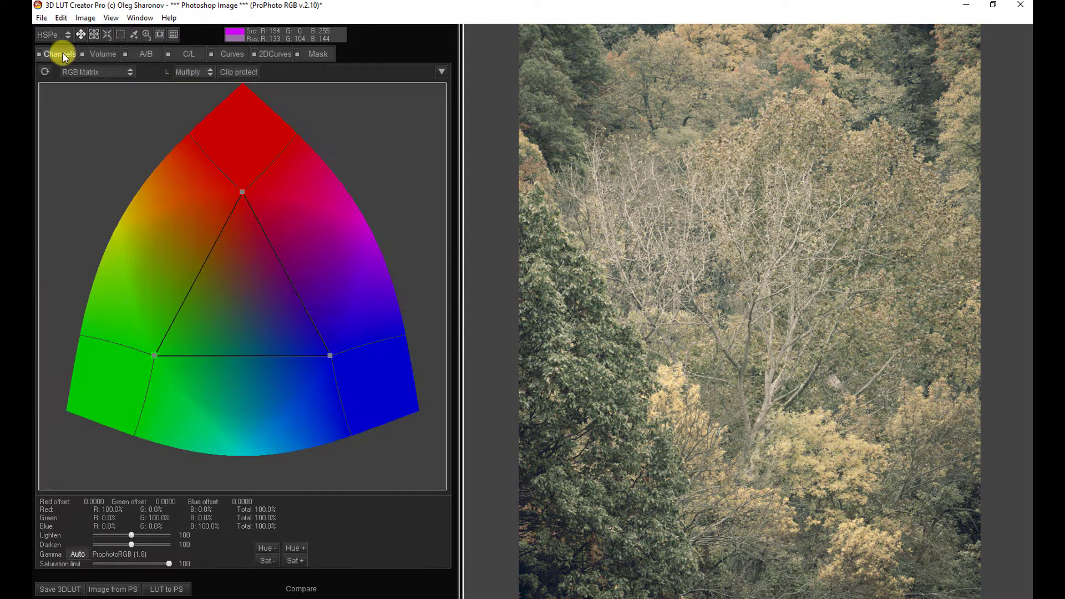
Check the Volume, Channels, C/L and Curves tabs, then return to the Mask tab.
left_click(98, 53)
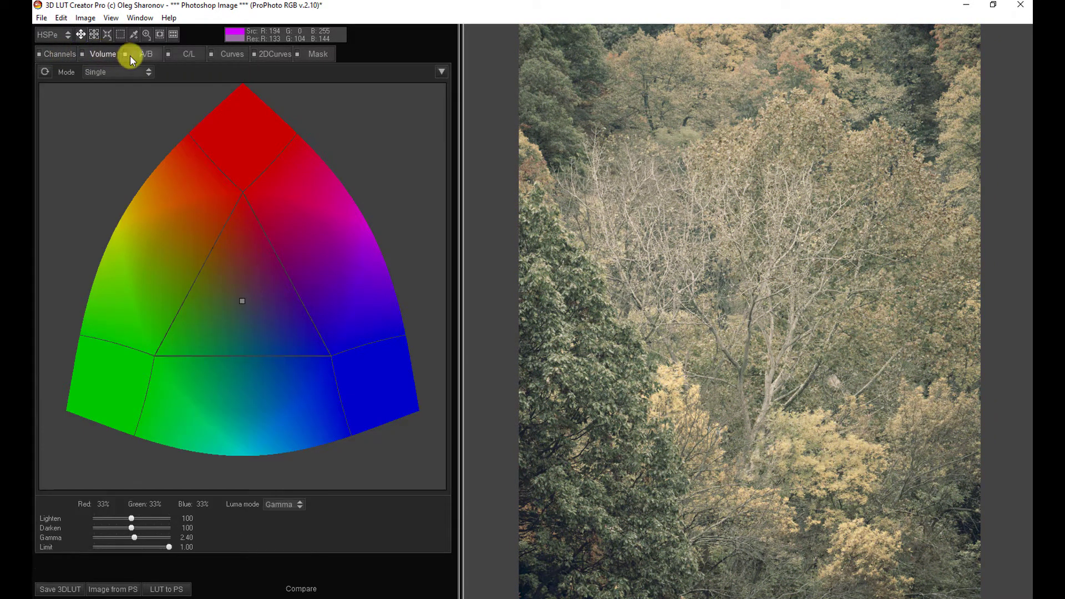
left_click(45, 53)
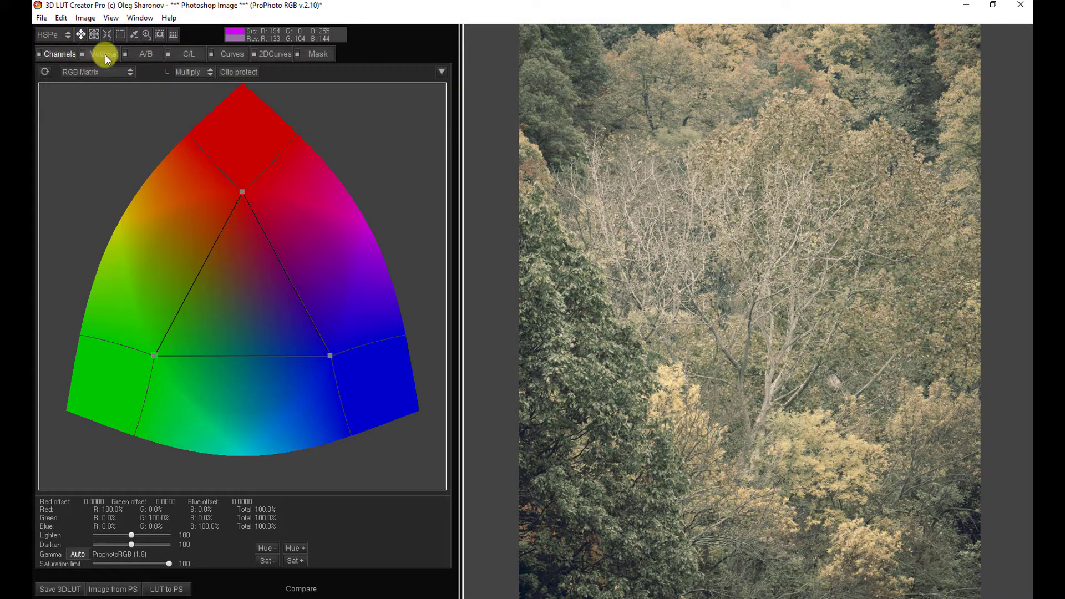
left_click(184, 53)
left_click(227, 54)
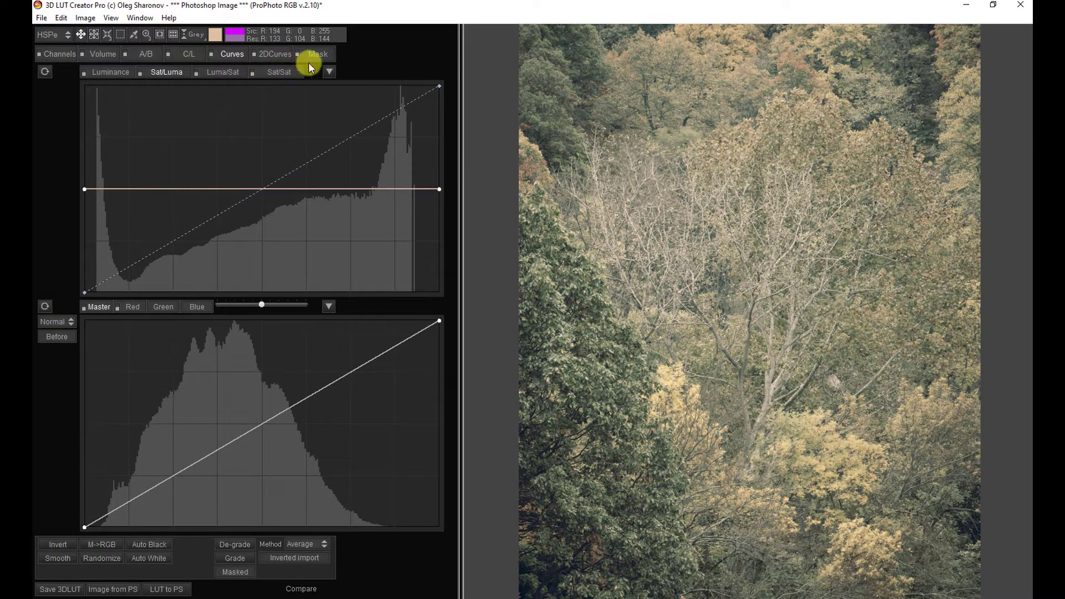
left_click(315, 53)
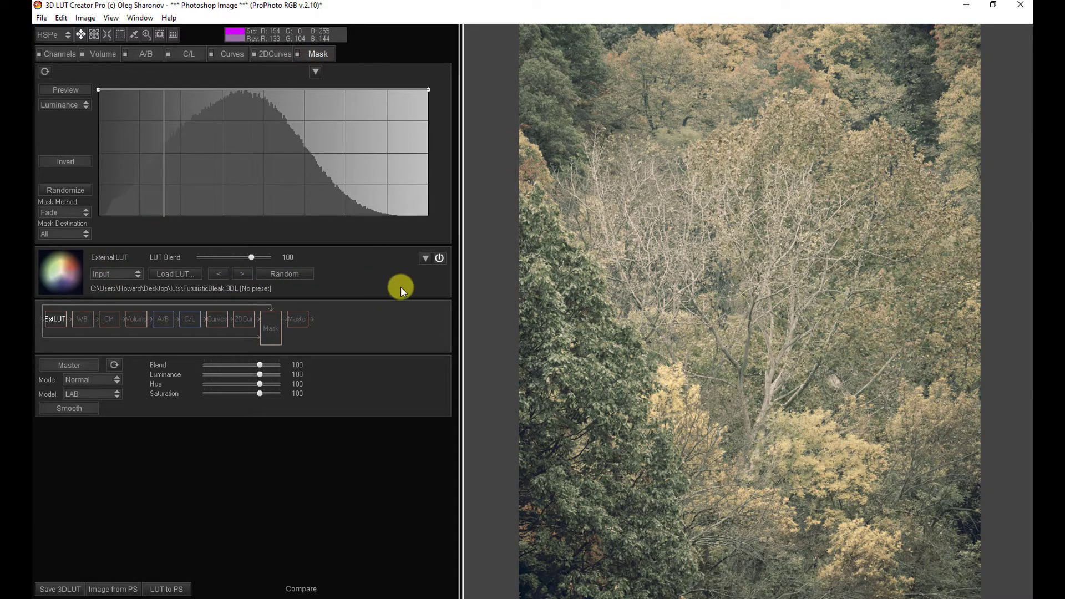
Extract the RGB curves, then the channel mixer, from the FuturisticBleak external LUT.
left_click(425, 260)
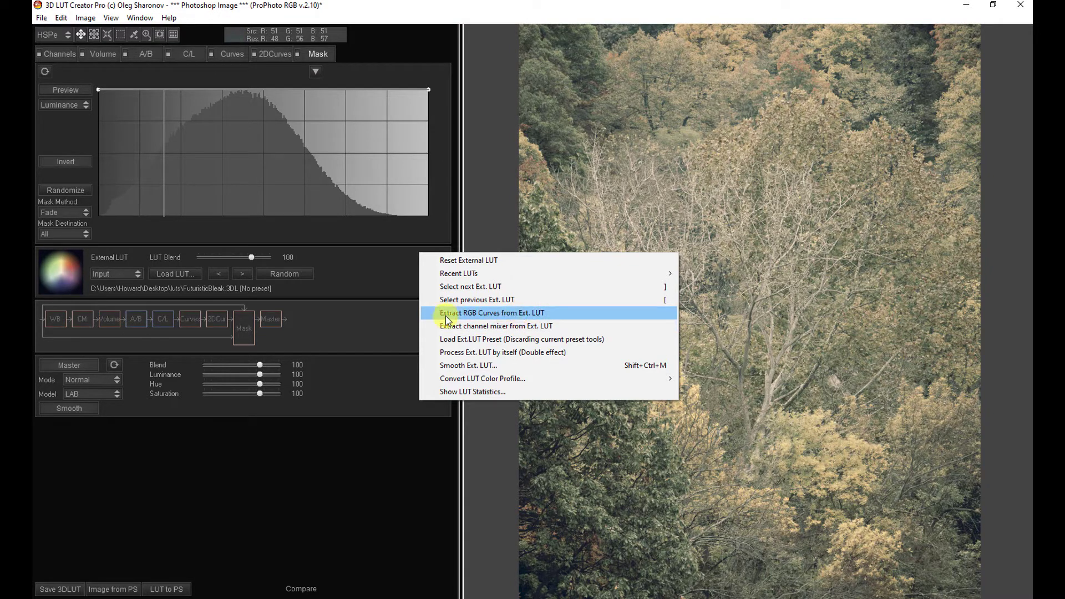
left_click(491, 314)
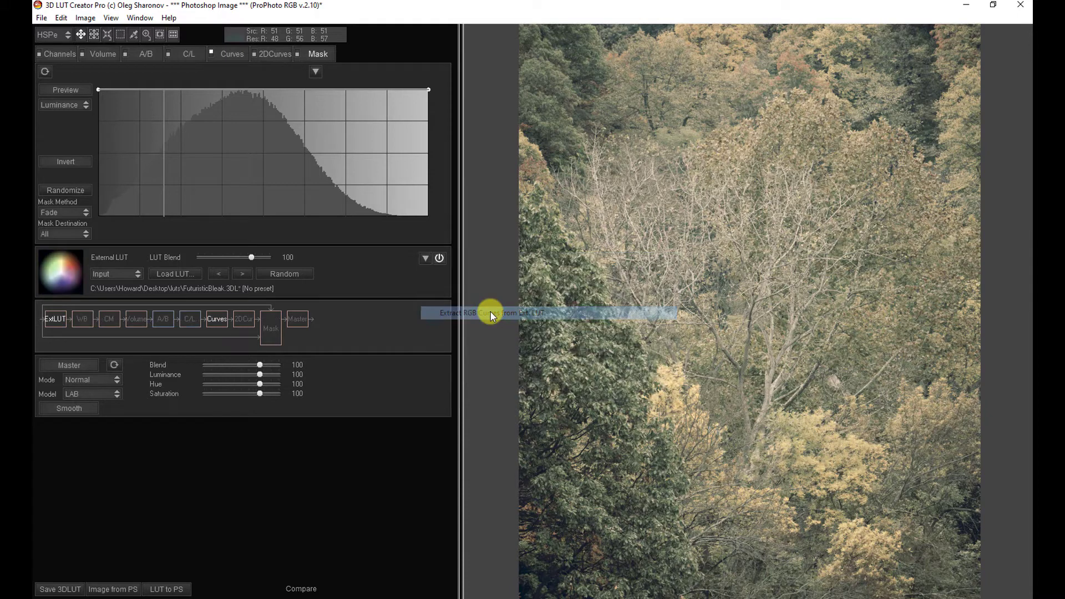
left_click(426, 258)
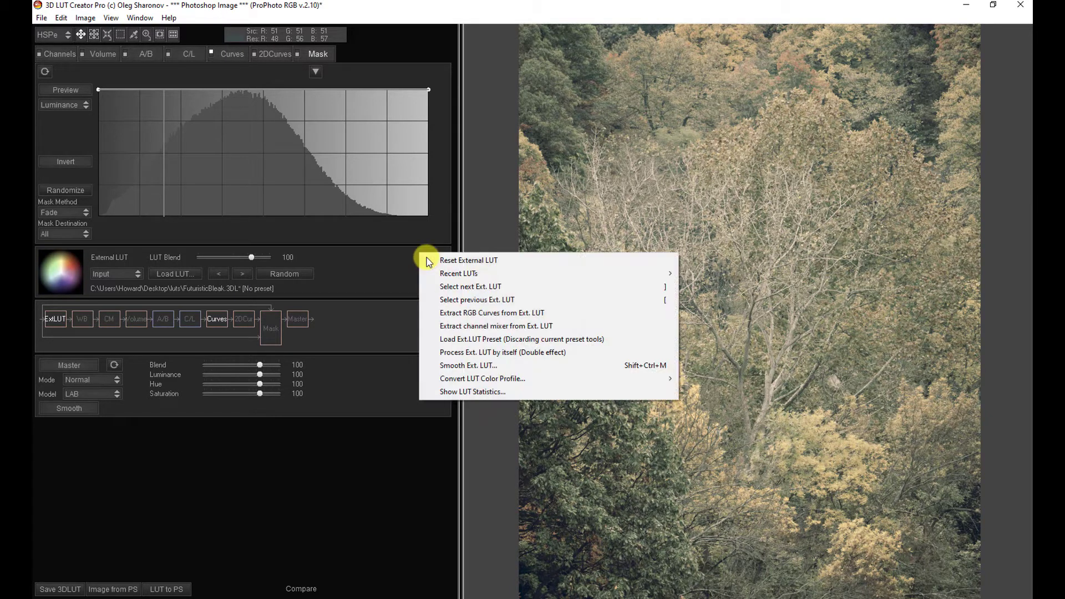
left_click(484, 327)
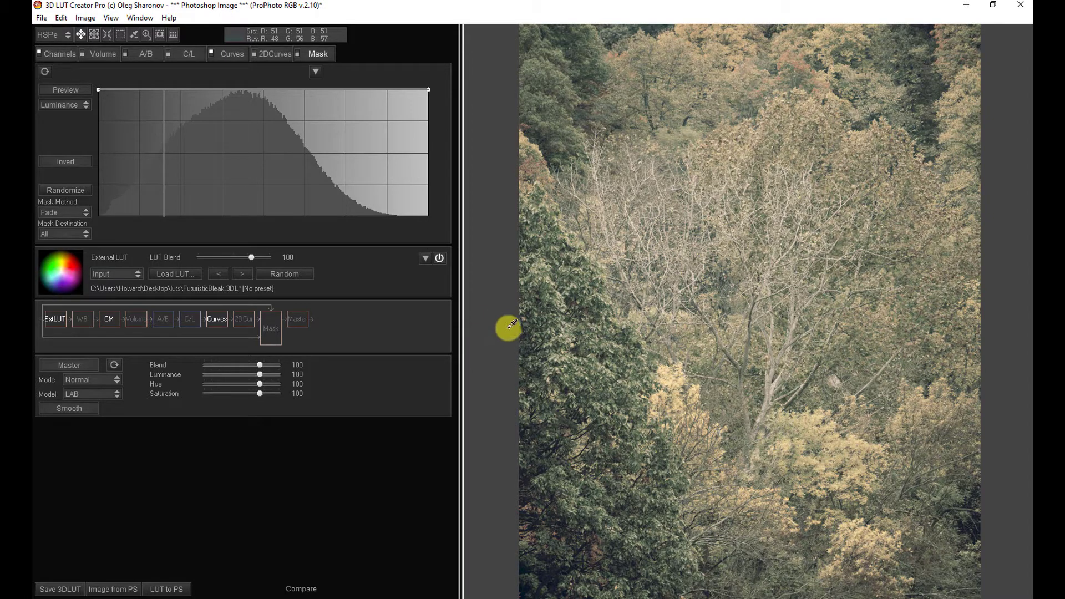
Review the Sat/Sat, Sat/Luma and Luminance curves and channel matrix, ending on Curves.
left_click(222, 51)
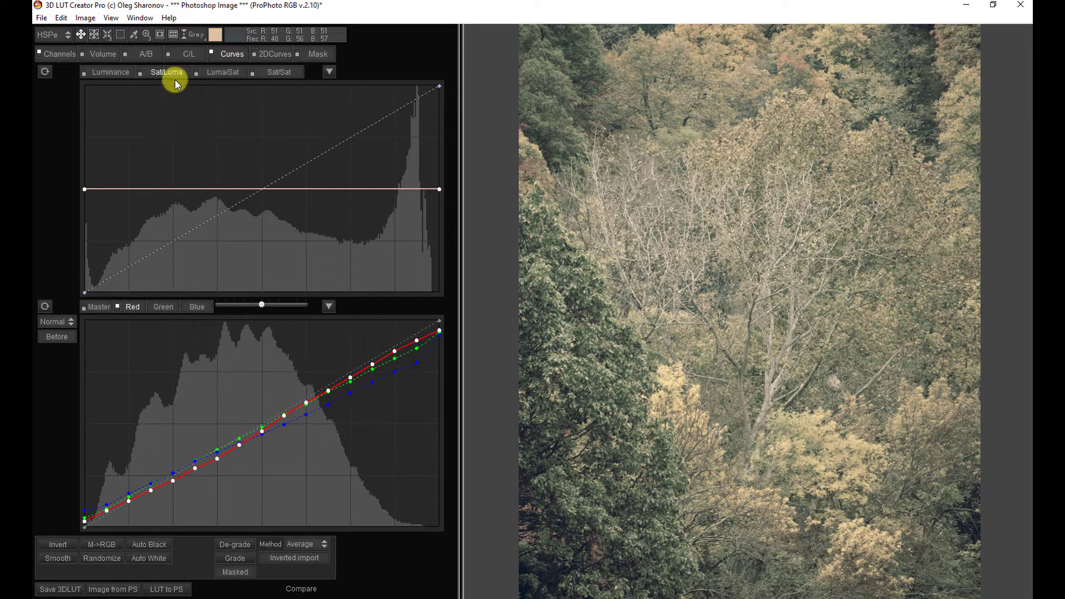
left_click(212, 70)
left_click(284, 71)
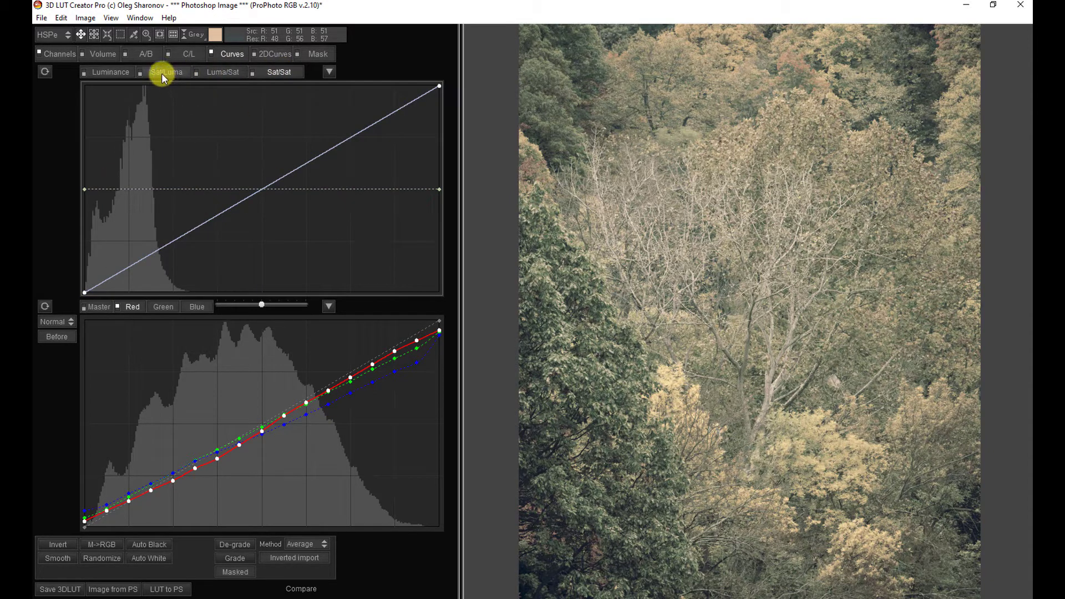
left_click(161, 73)
left_click(106, 72)
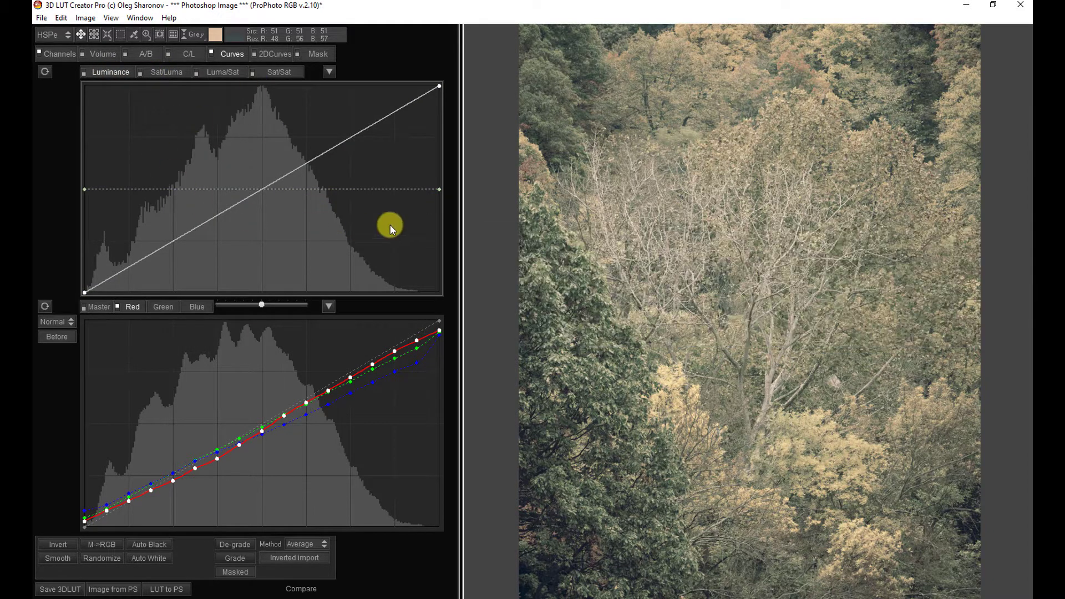
left_click(58, 53)
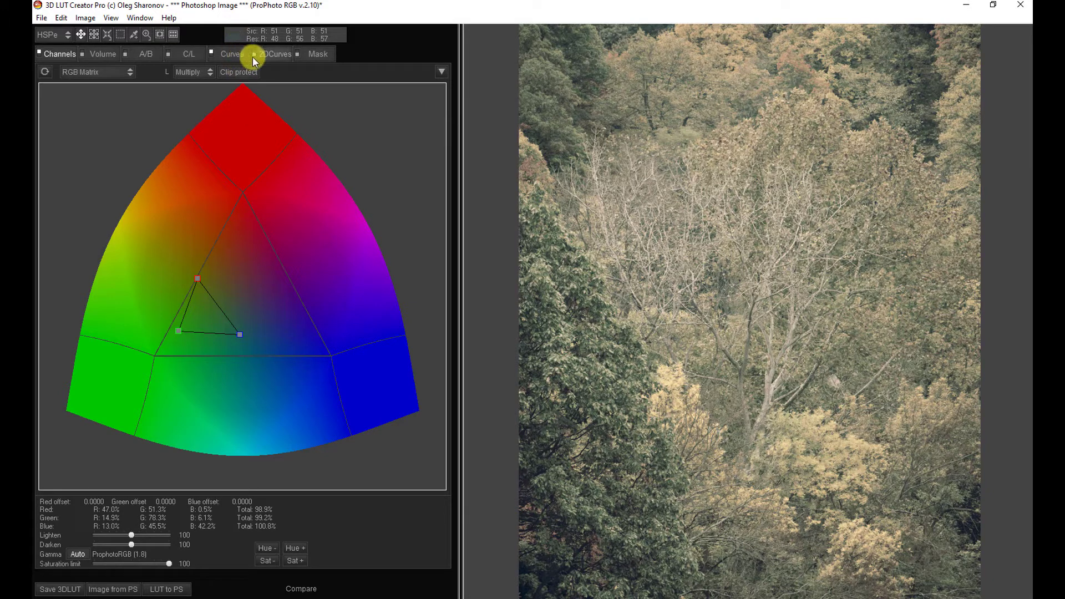
left_click(231, 53)
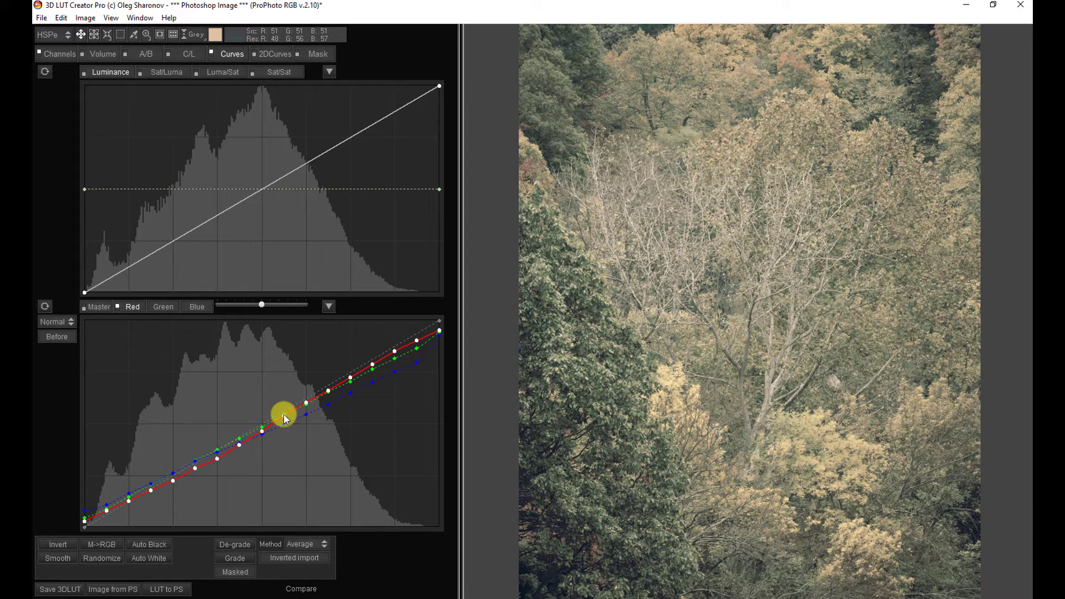
Raise points on the red curve's upper midtones sharply so the autumn foliage turns pink-orange.
left_click_drag(284, 414, 278, 372)
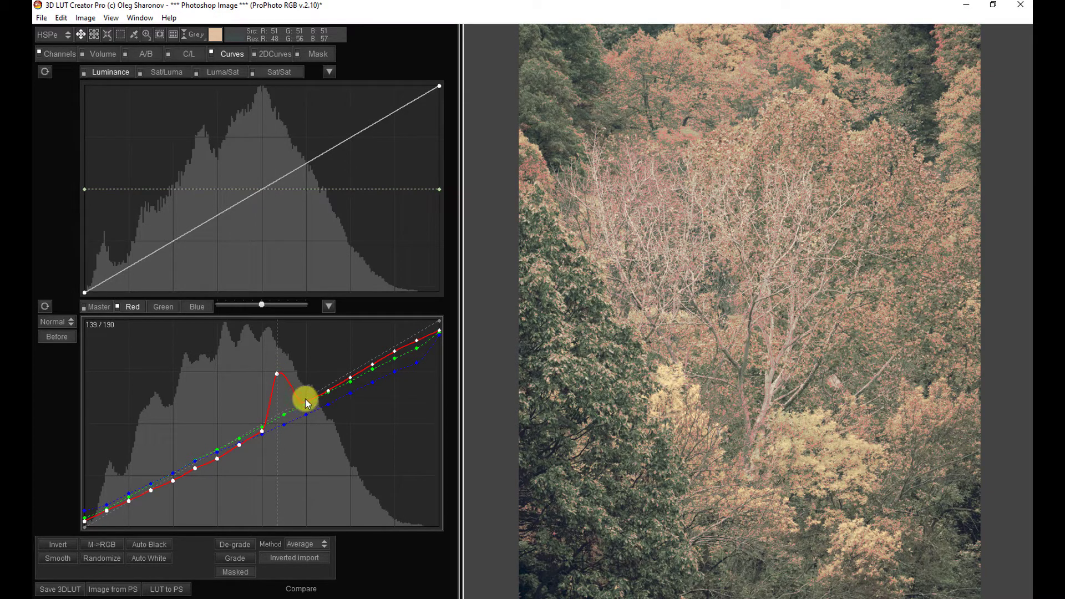
left_click_drag(306, 405, 331, 357)
left_click(328, 393)
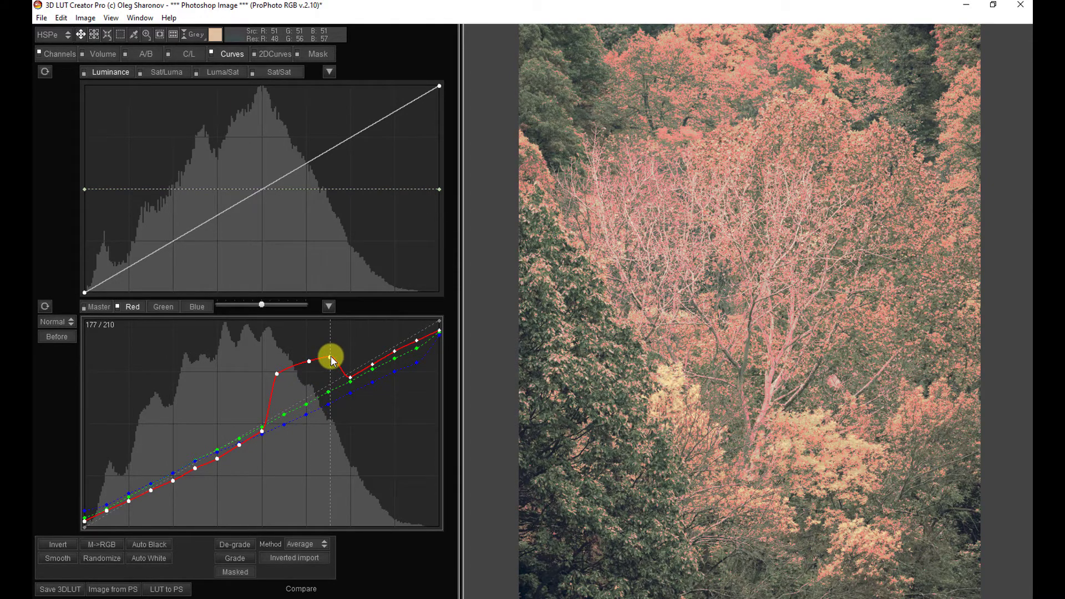
Shift the RGB Matrix blue primary to 23.7% red, 17.1% green, 60.0% blue, reviewing Mask and Curves.
left_click(55, 55)
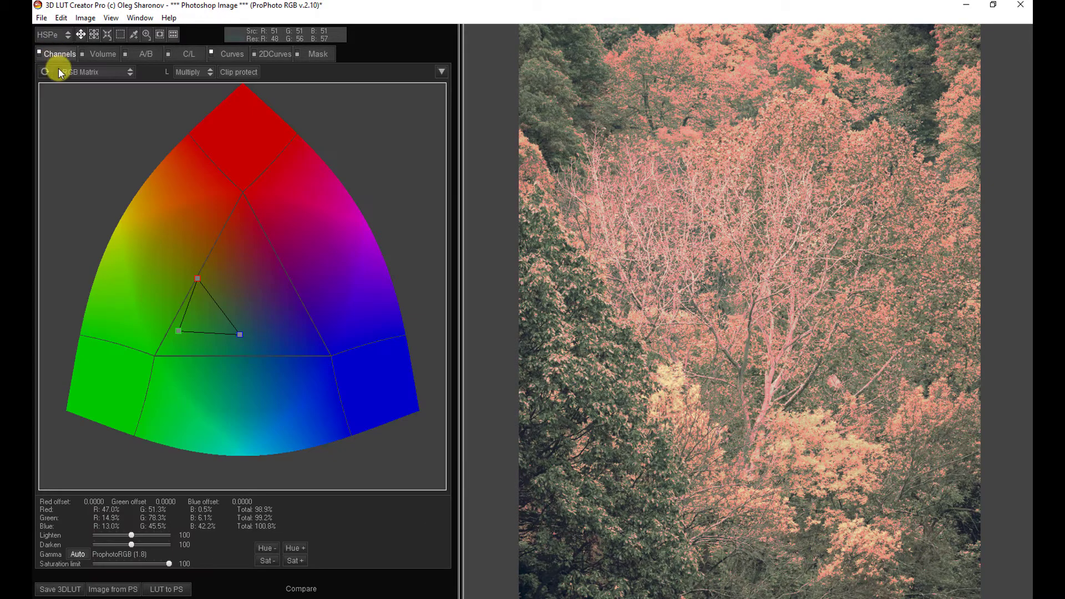
left_click_drag(239, 335, 279, 316)
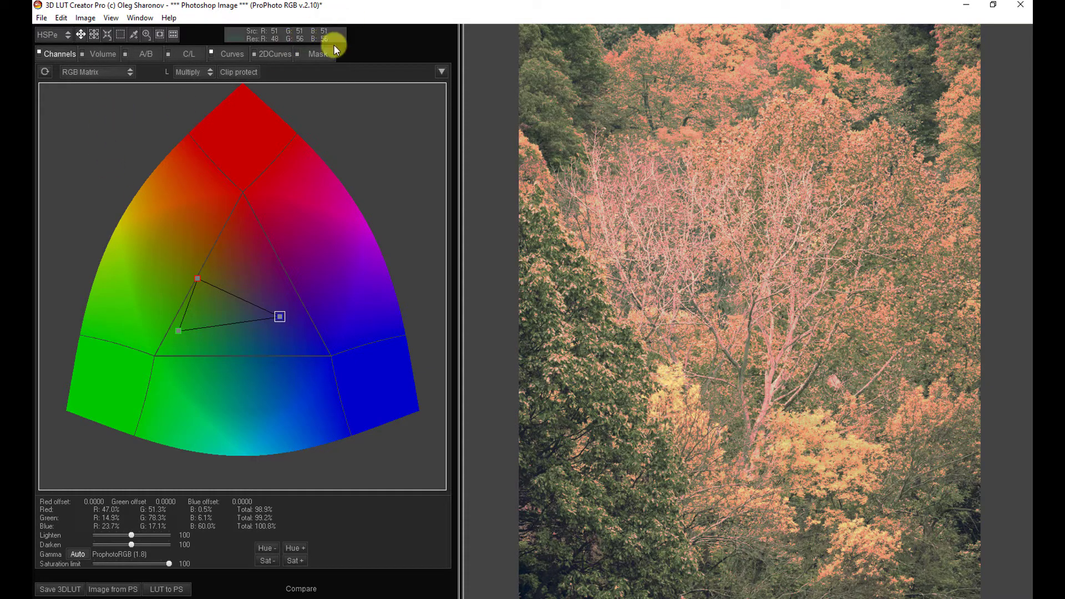
left_click(318, 54)
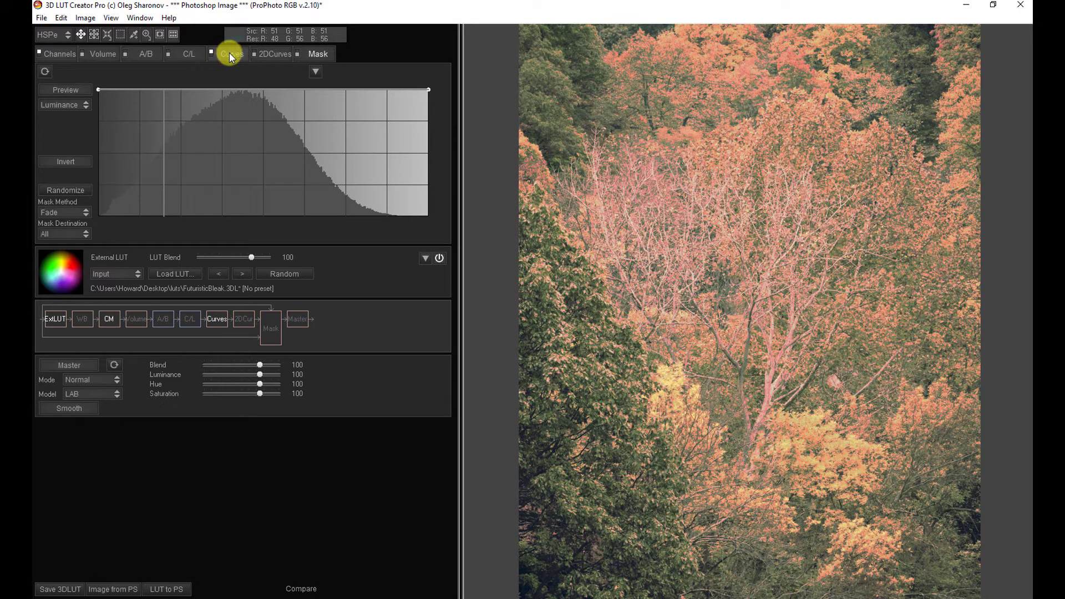
left_click(230, 56)
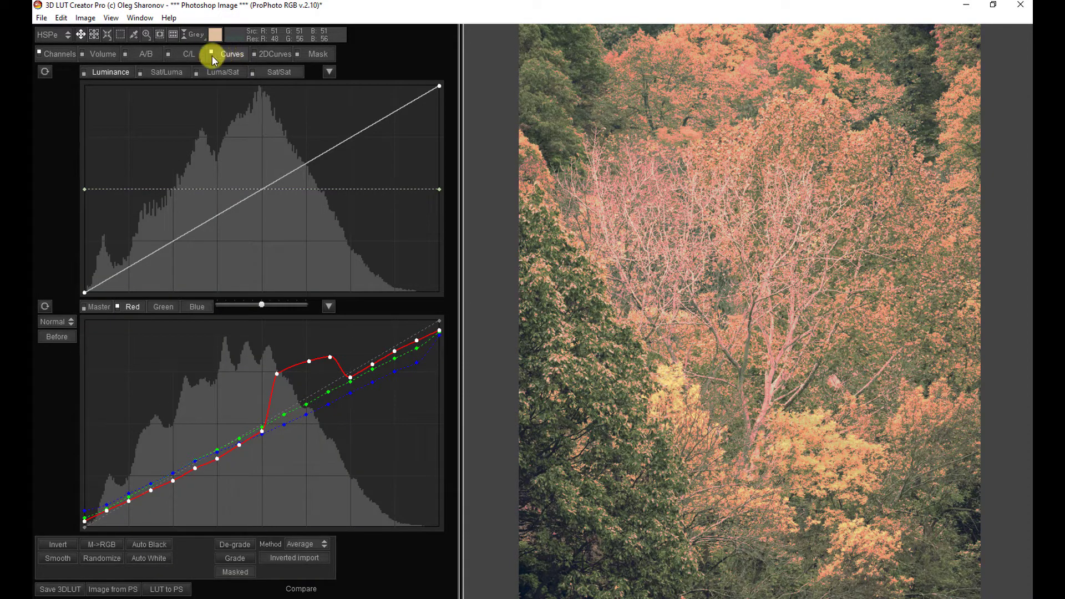
left_click(59, 53)
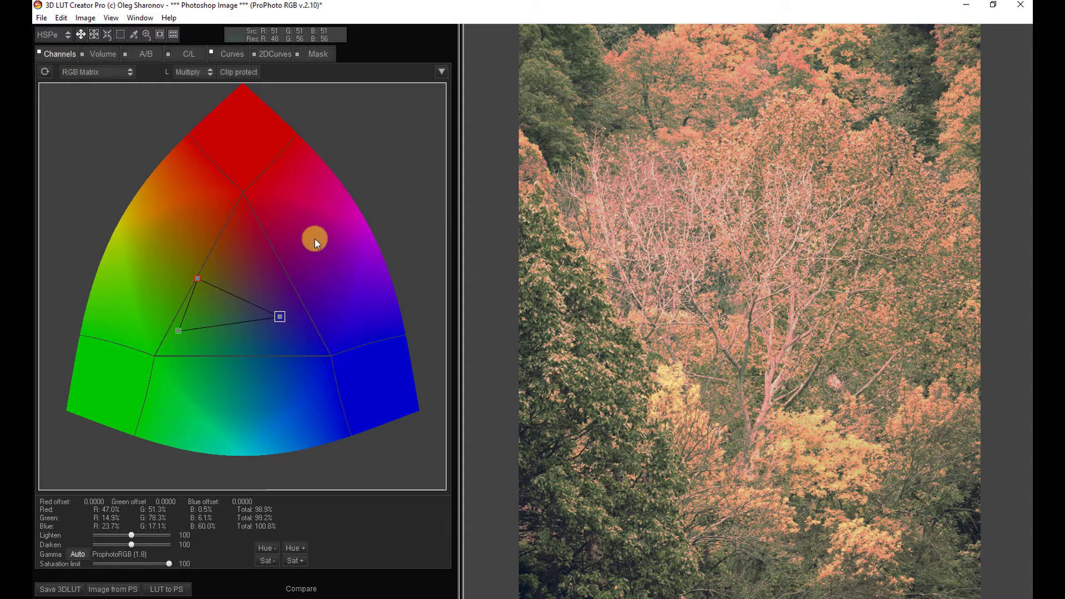
left_click(40, 19)
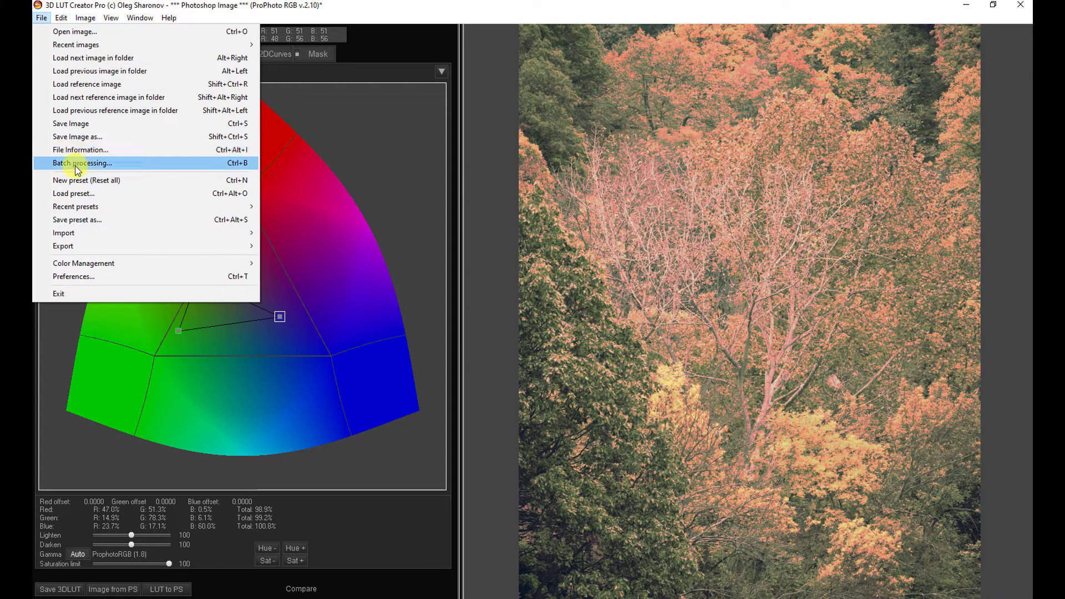
Export the grade as the cube LUT 'futurisric bleak mod 2' in the 3DLC LUTS folder.
mouse_move(104, 208)
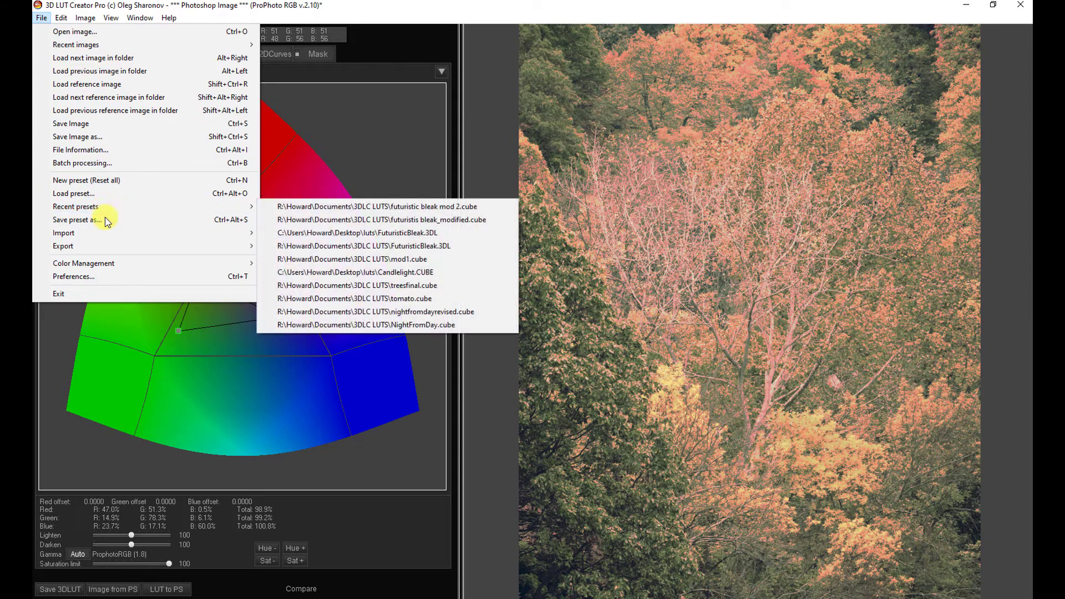
mouse_move(124, 249)
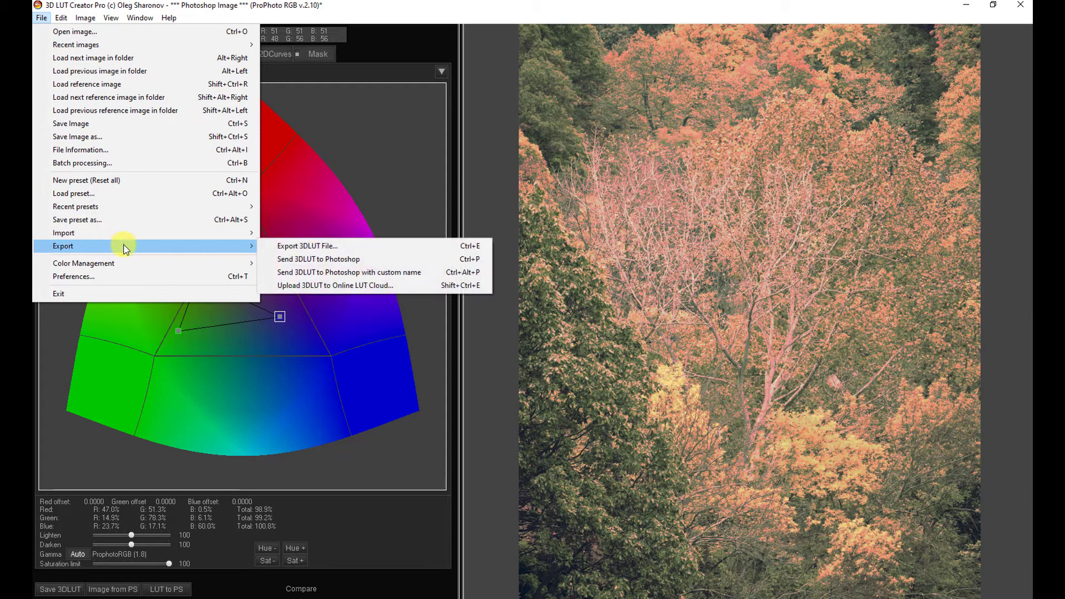
left_click(288, 245)
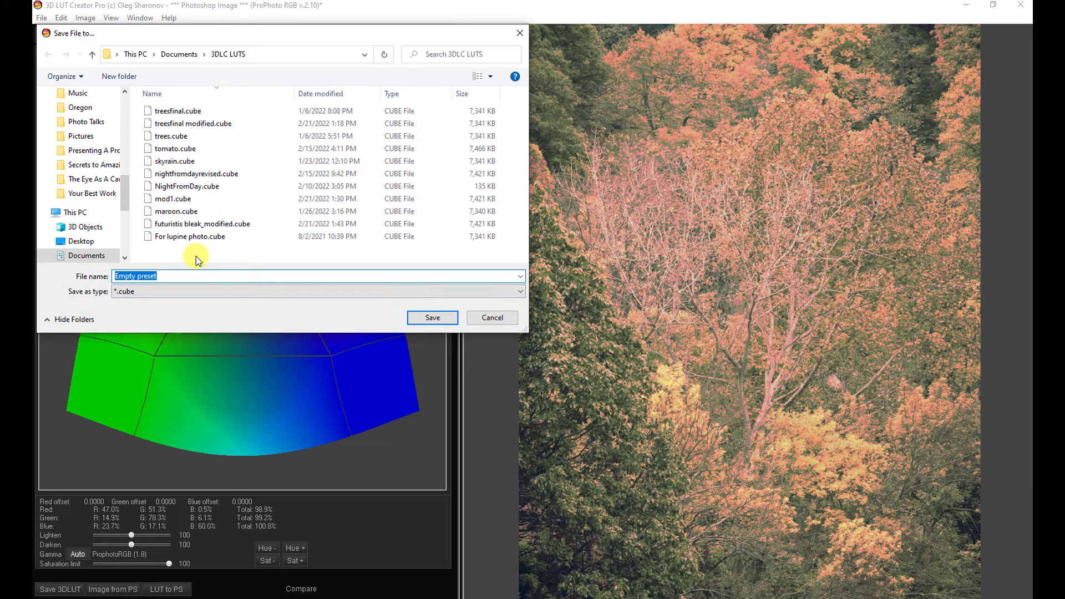
type("futur")
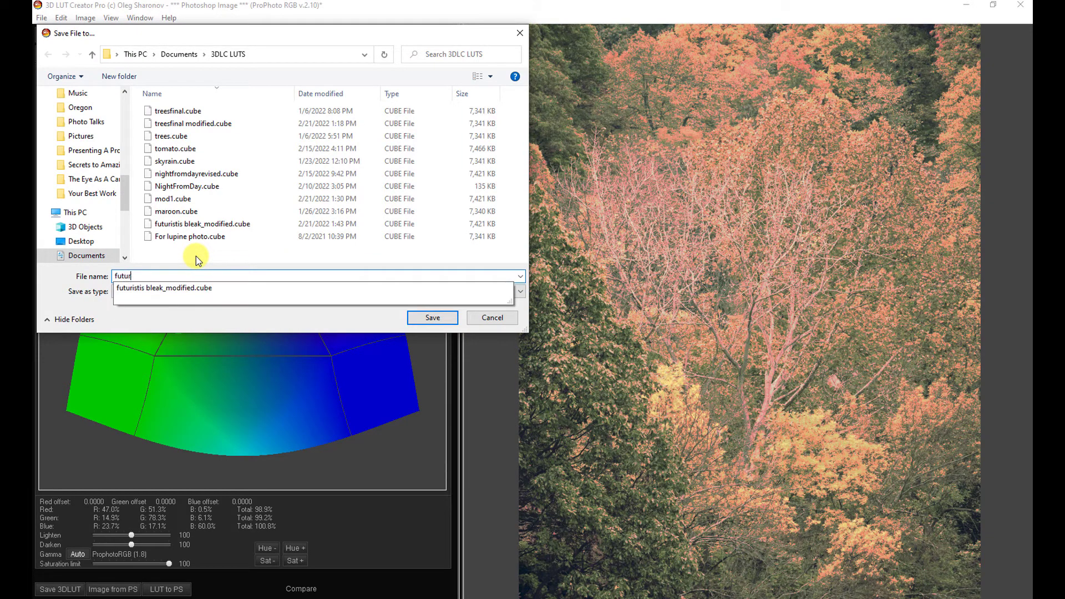
type("isr")
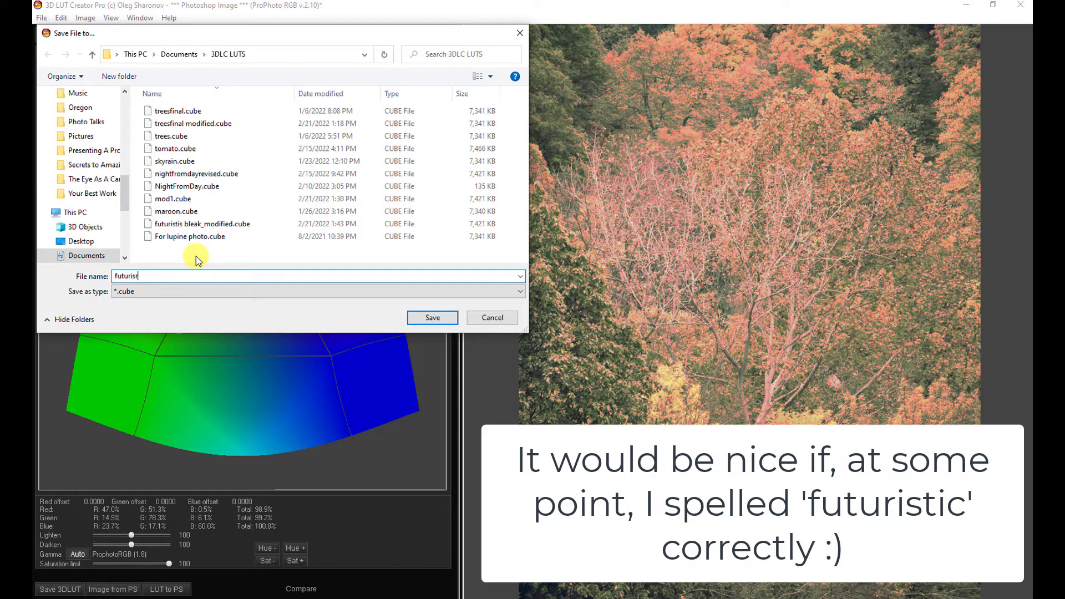
type("ic bleak mod 2")
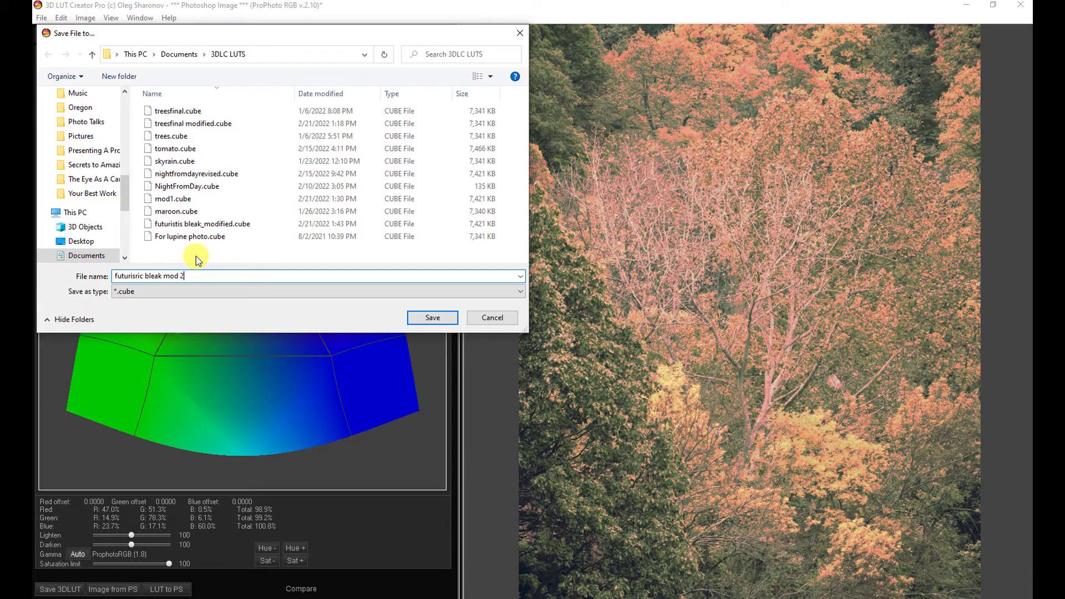
left_click(425, 320)
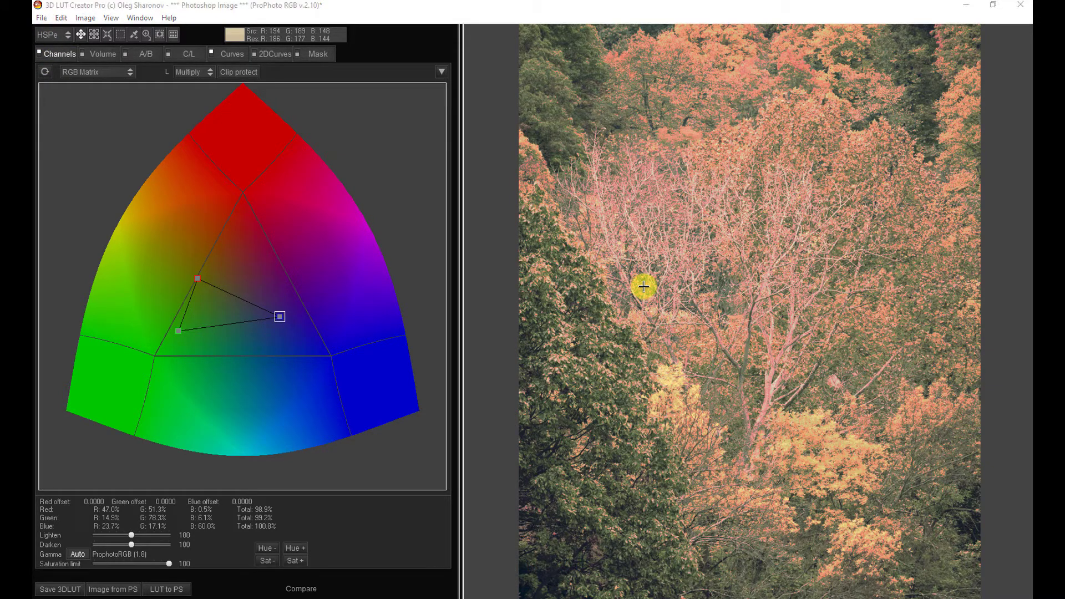
Reset the LUT to defaults, then load the preset futurisric bleak mod 2.cube.
key("ctrl+r")
left_click(505, 332)
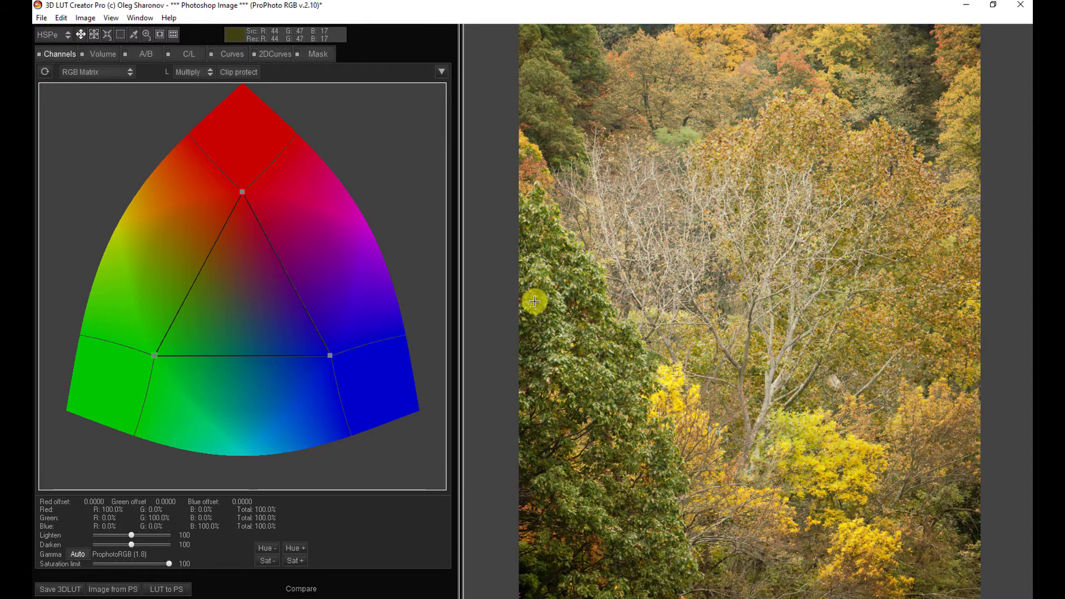
left_click(42, 18)
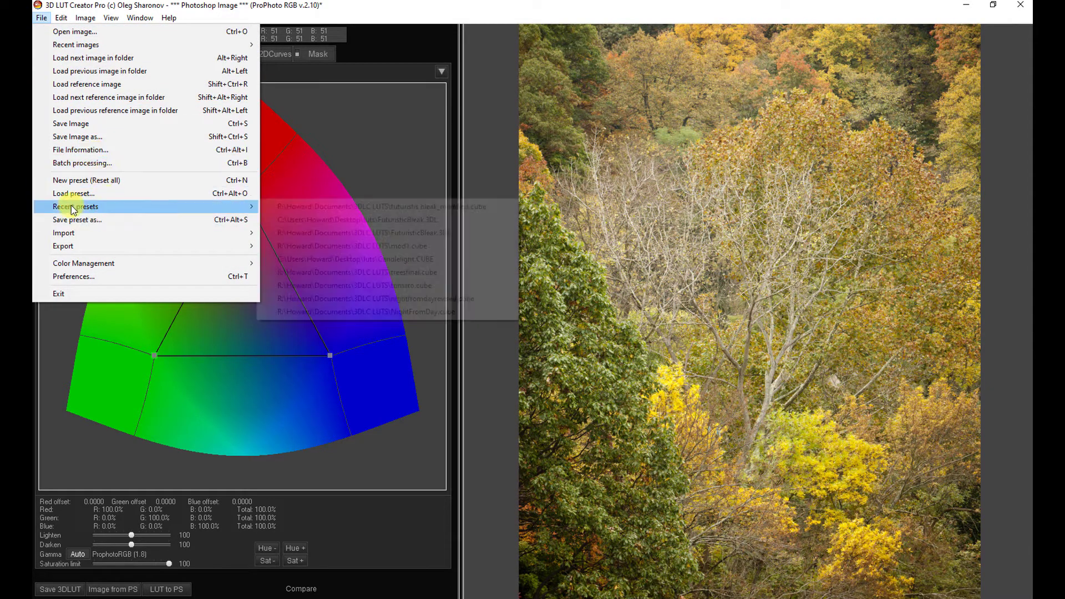
left_click(83, 193)
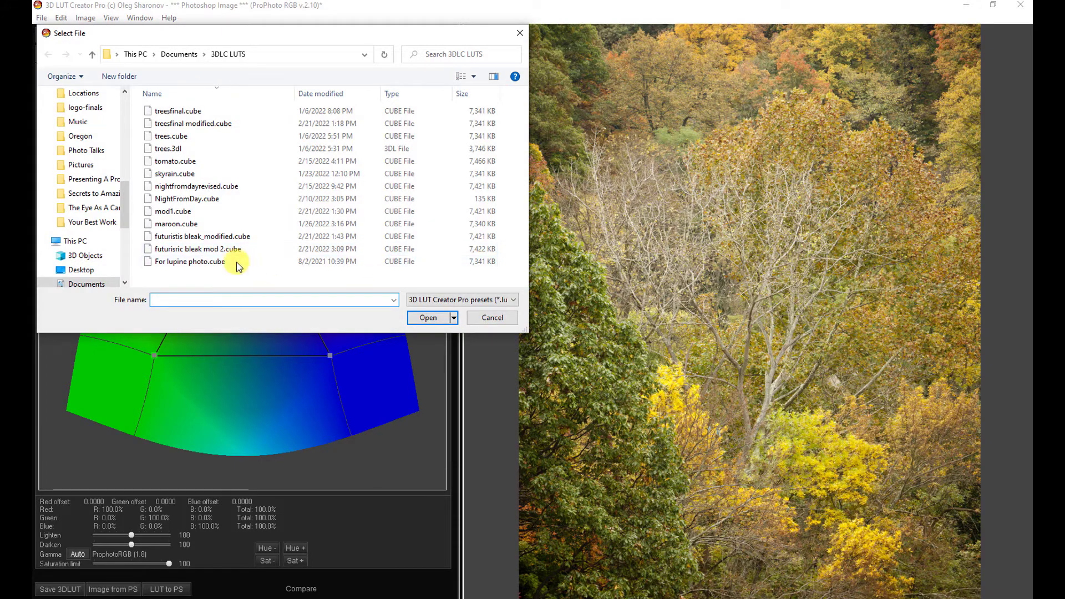
left_click(235, 249)
left_click(425, 317)
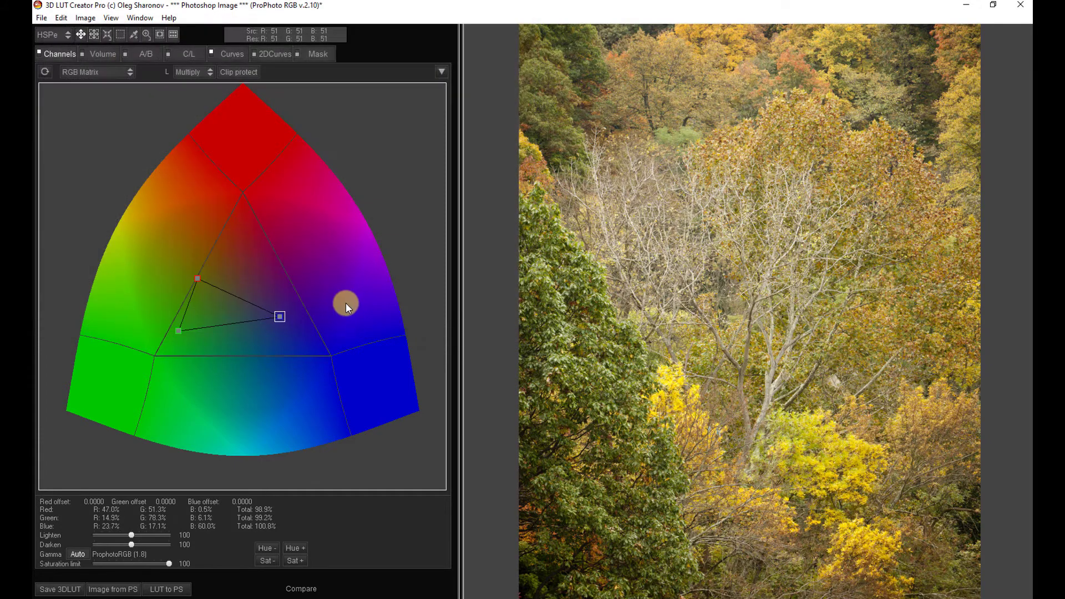